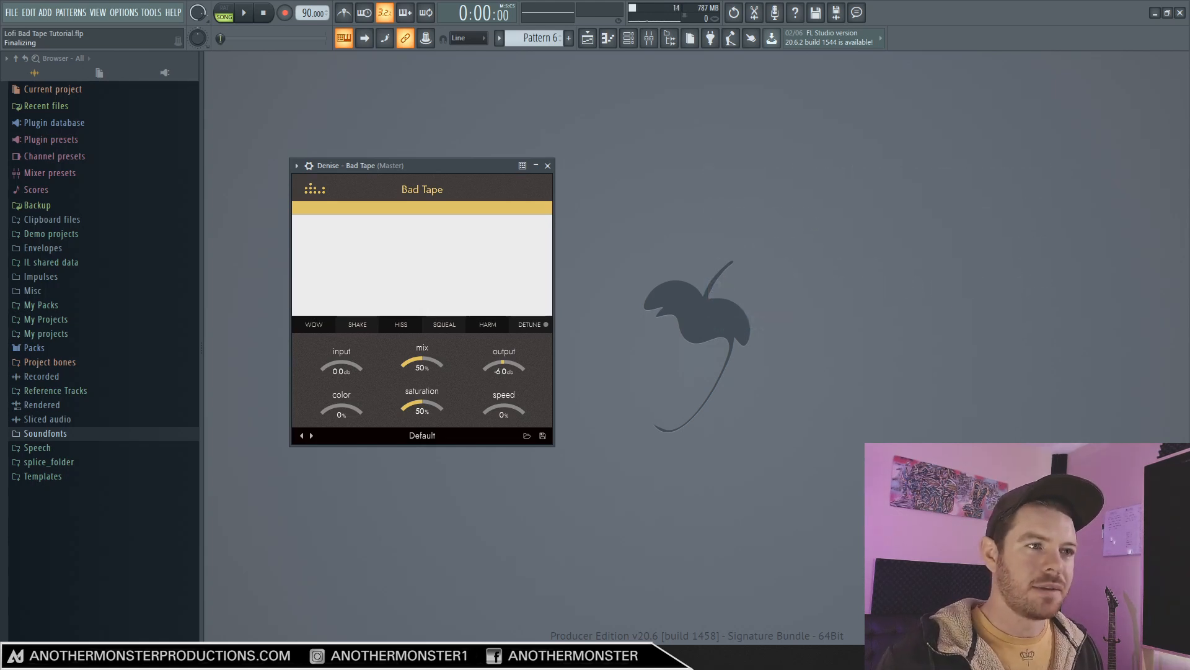
# Show the mixer and the playlist, and play the arrangement to hear the beat.
pyautogui.click(649, 38)
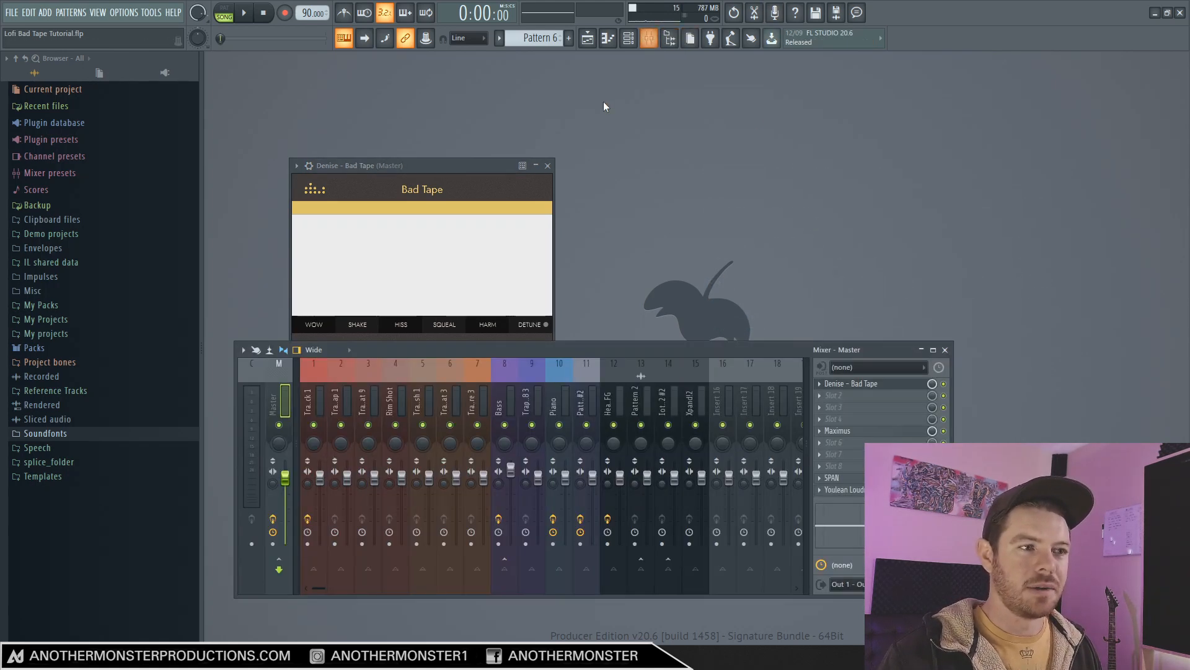
pyautogui.click(587, 38)
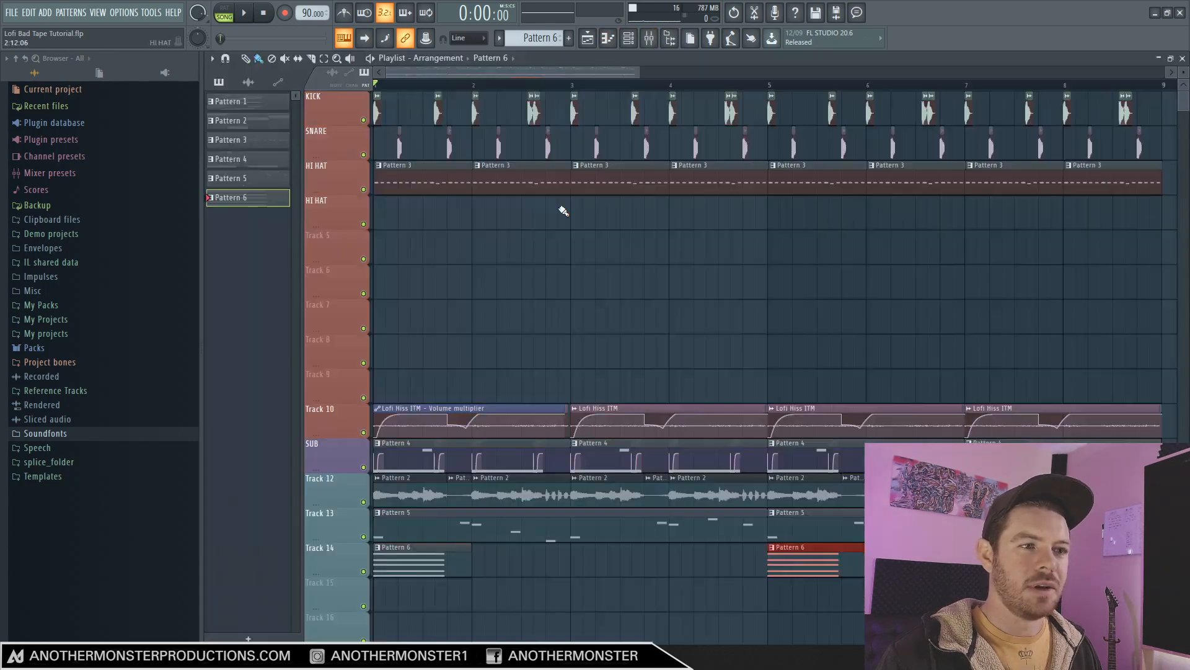
pyautogui.moveTo(638, 73); pyautogui.dragTo(641, 73)
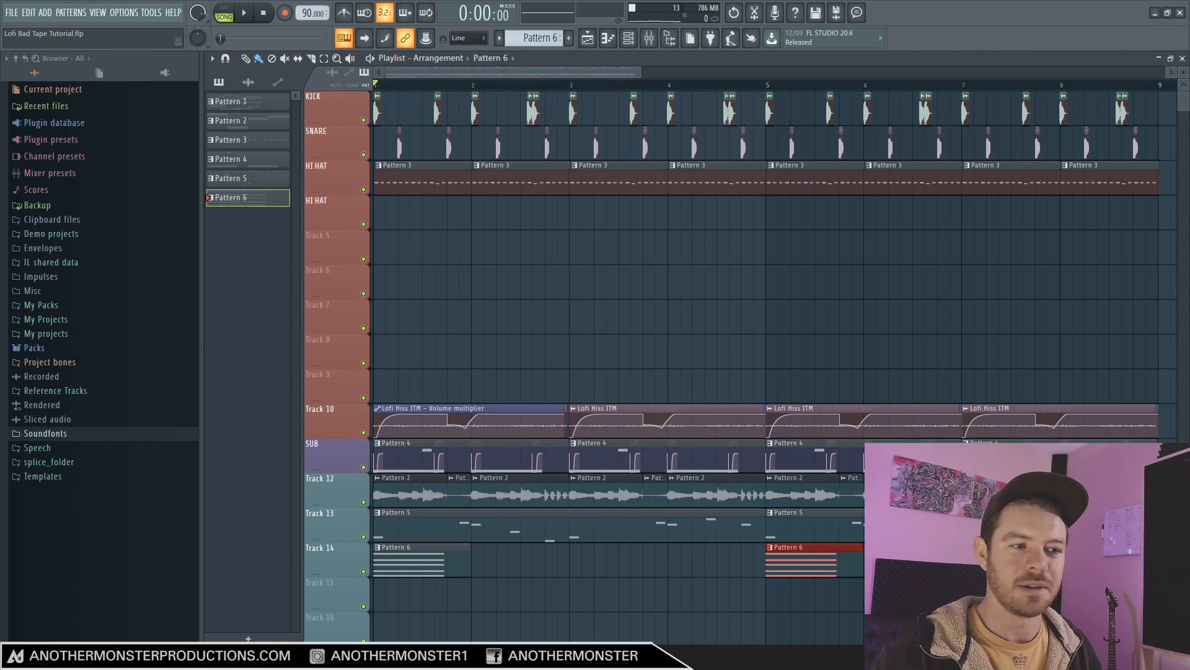
pyautogui.press('space')
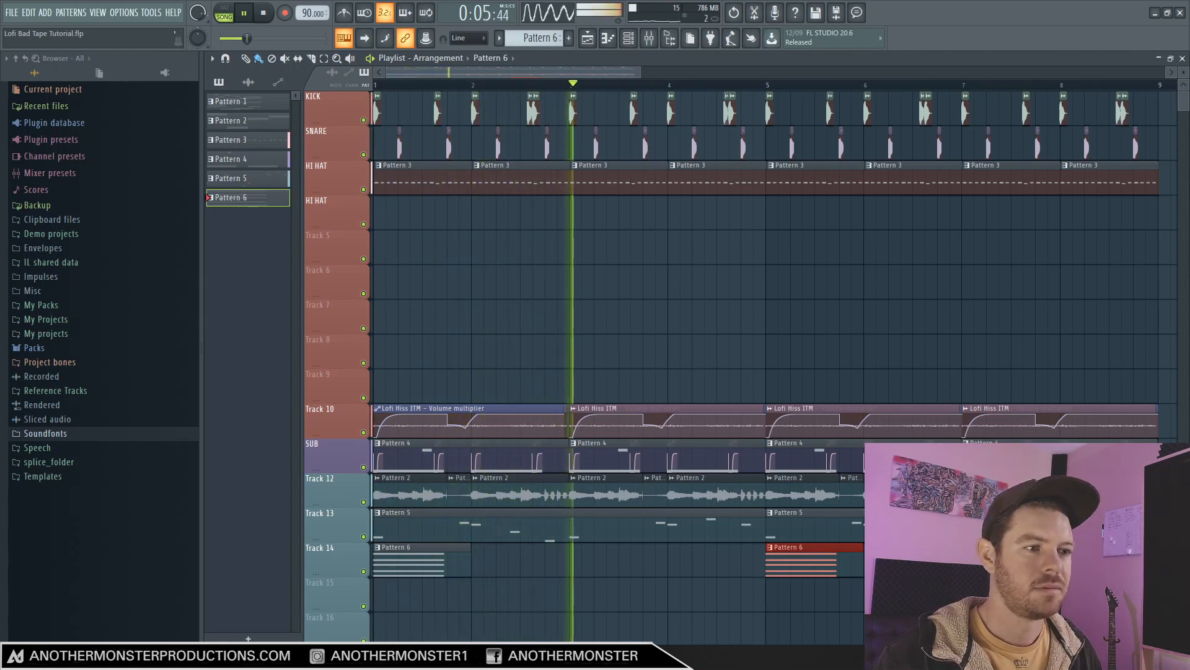
pyautogui.press('space')
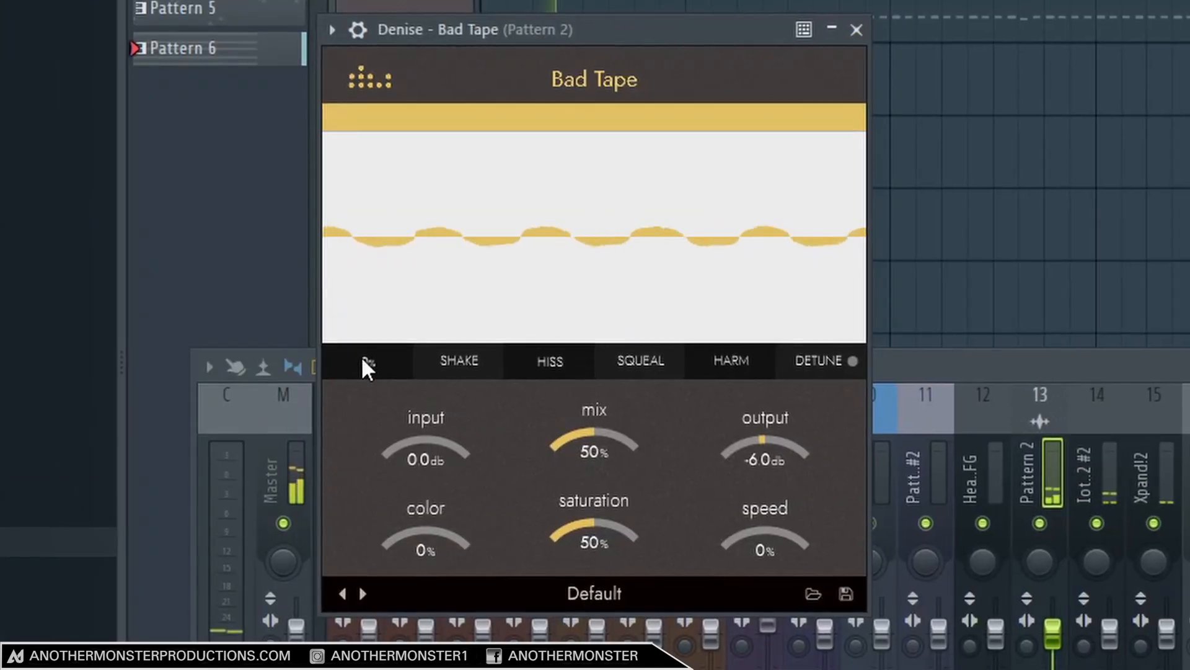
# Raise Bad Tape's Wow effect on the Pattern 2 track to 83% while listening, and stop playback.
pyautogui.moveTo(317, 349); pyautogui.dragTo(345, 349)
pyautogui.moveTo(422, 358); pyautogui.dragTo(478, 350)
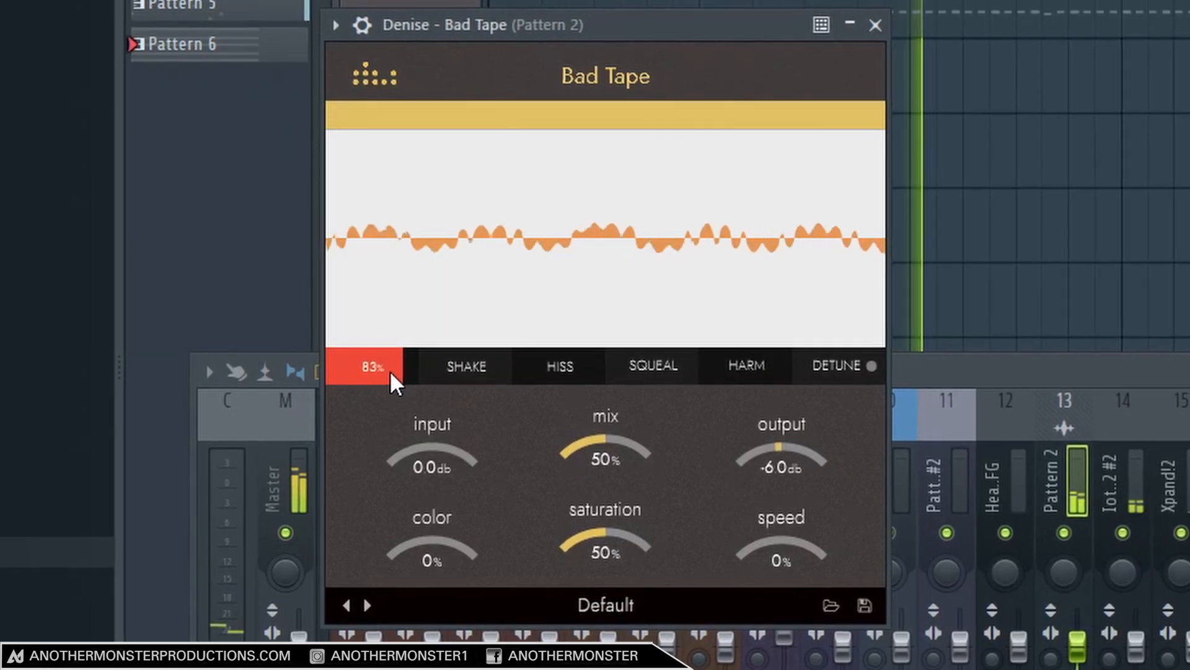
pyautogui.click(262, 17)
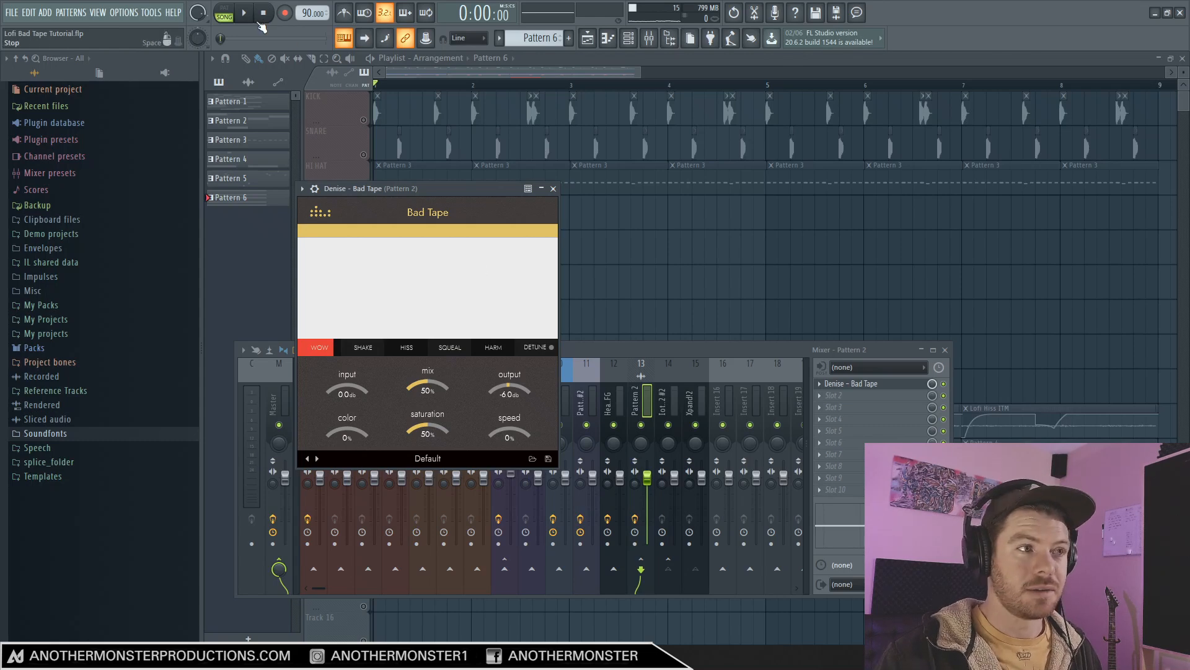
# Play the song and sweep Bad Tape's speed through -66% and -30% with Wow active, leaving the speed at 6%.
pyautogui.press('space')
pyautogui.moveTo(511, 434); pyautogui.dragTo(514, 391)
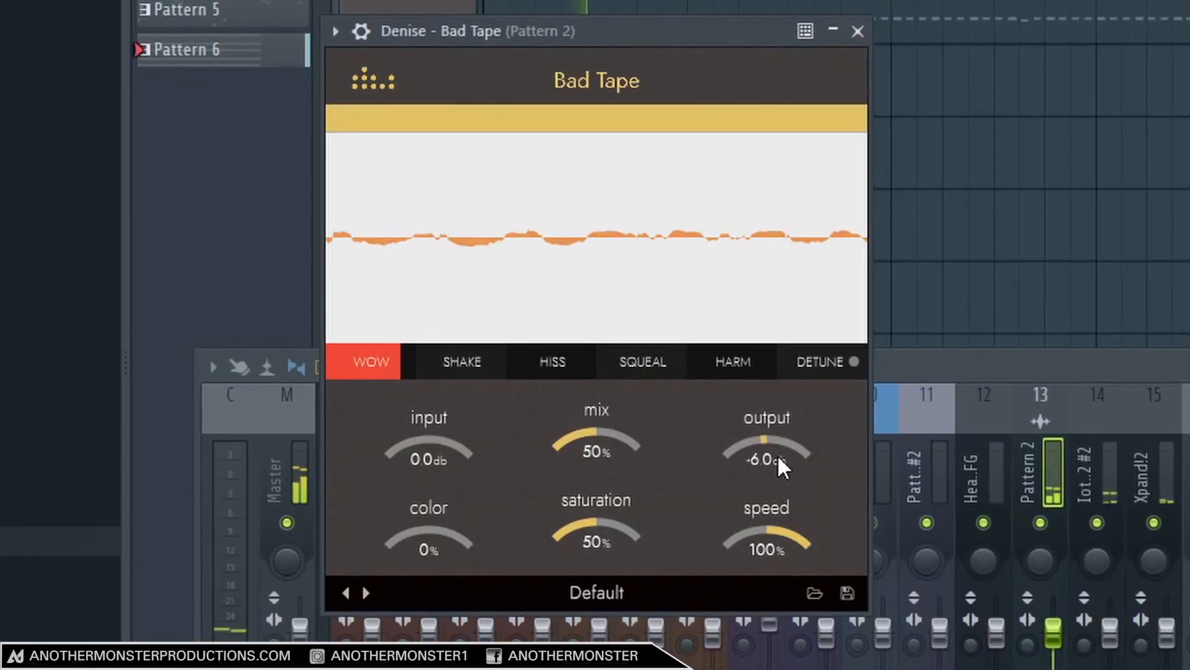
pyautogui.moveTo(780, 541); pyautogui.dragTo(783, 657)
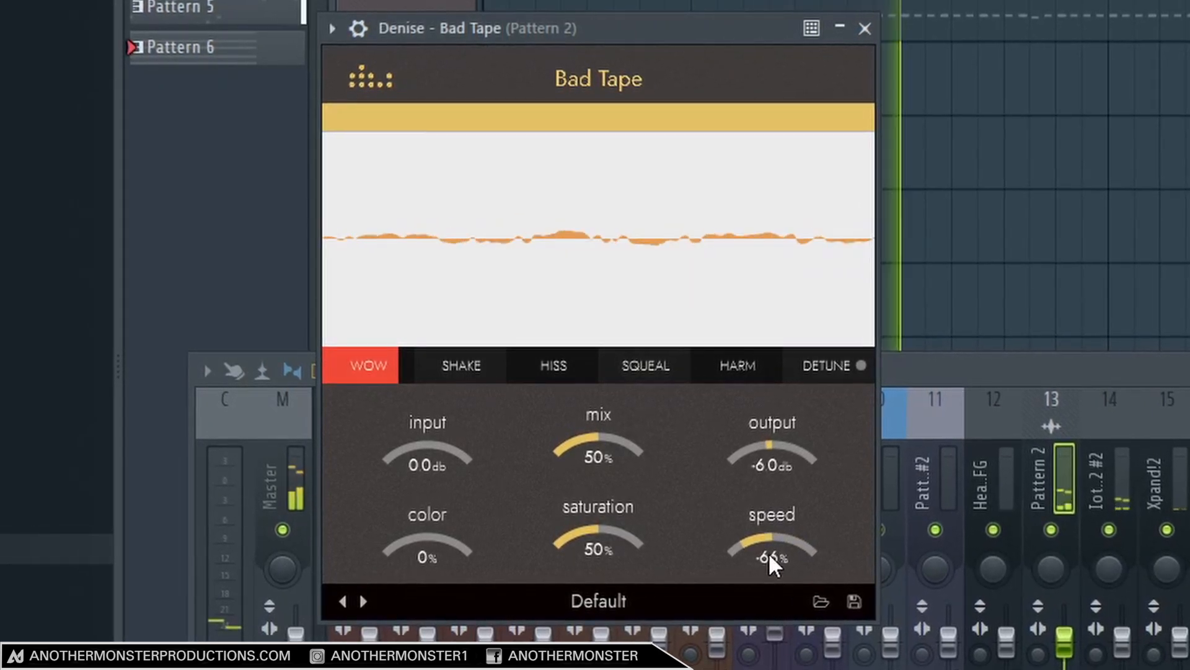
pyautogui.moveTo(771, 553); pyautogui.dragTo(773, 543)
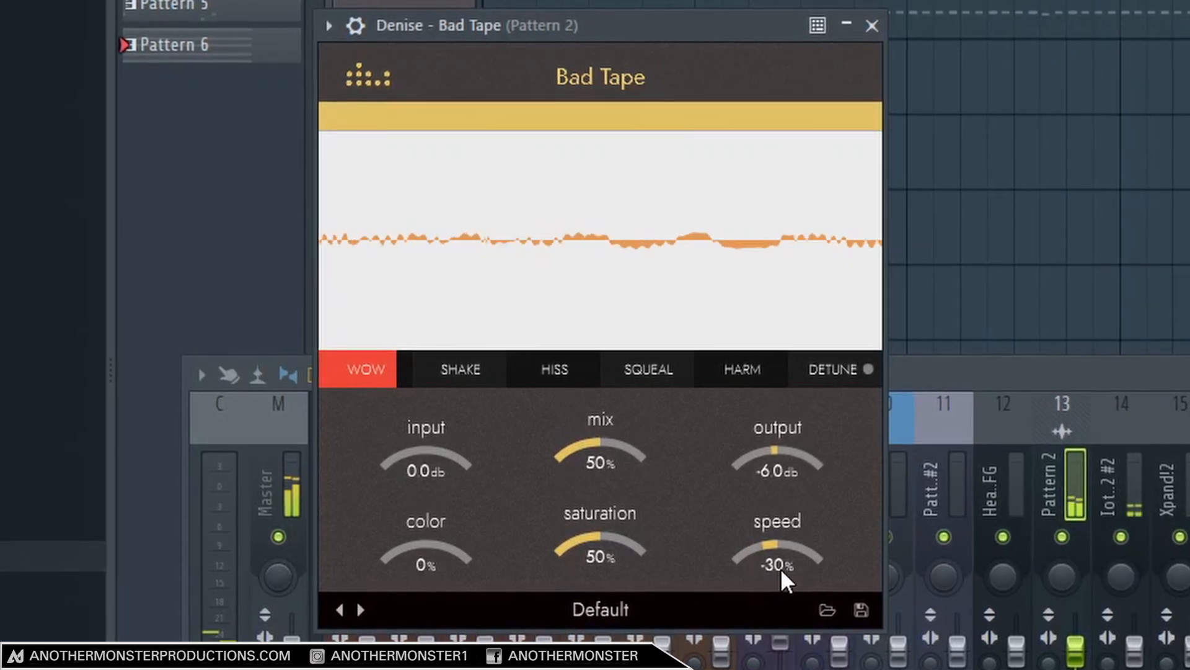
pyautogui.moveTo(775, 546); pyautogui.dragTo(784, 522)
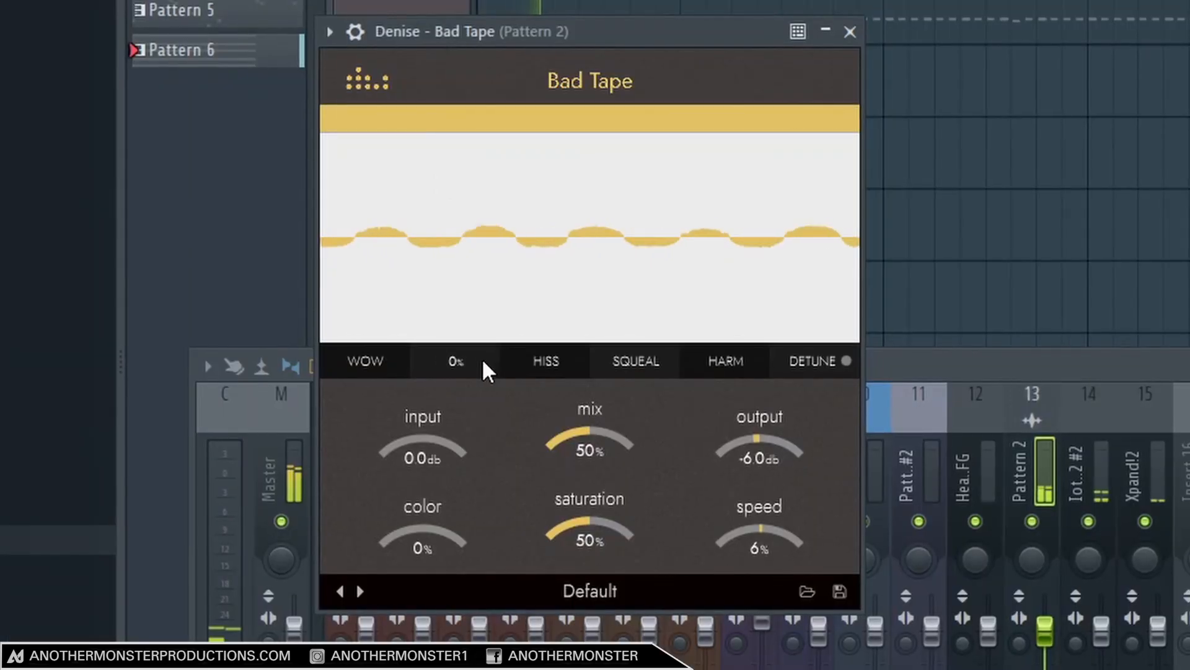
# Audition the Shake effect while varying the speed, ending with the speed at 1% and Shake back at 0%.
pyautogui.moveTo(377, 351); pyautogui.dragTo(373, 307)
pyautogui.moveTo(468, 267); pyautogui.dragTo(468, 225)
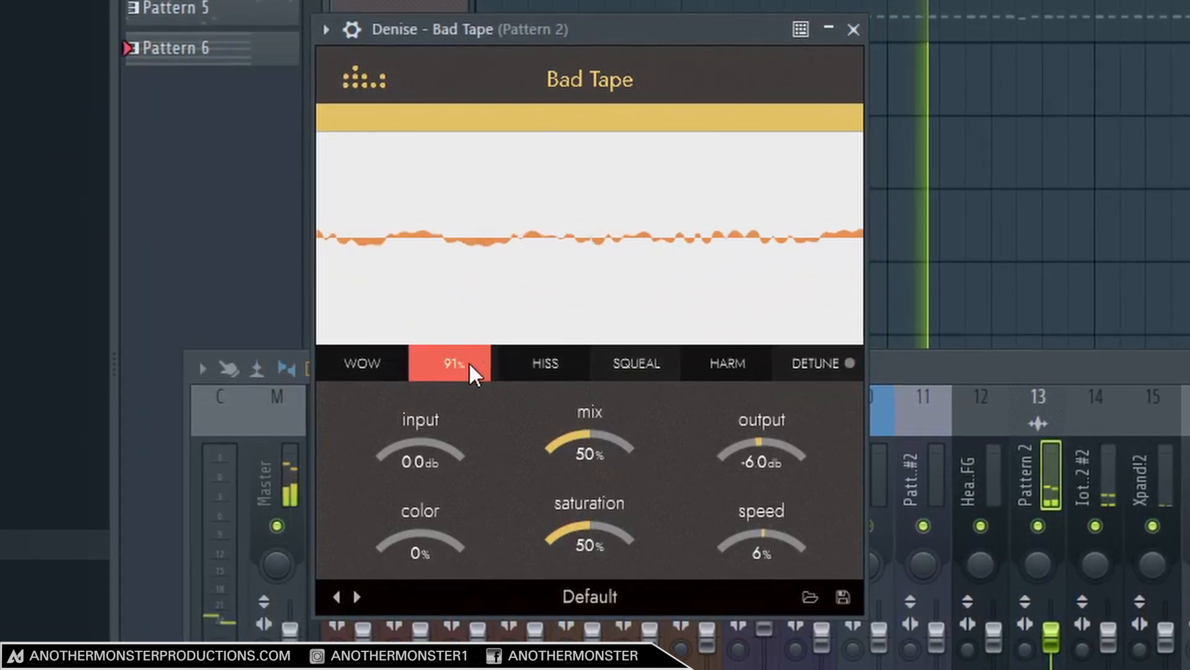
pyautogui.moveTo(752, 550)
pyautogui.mouseDown()
pyautogui.moveTo(762, 464)
pyautogui.moveTo(764, 589)
pyautogui.moveTo(766, 544)
pyautogui.mouseUp()
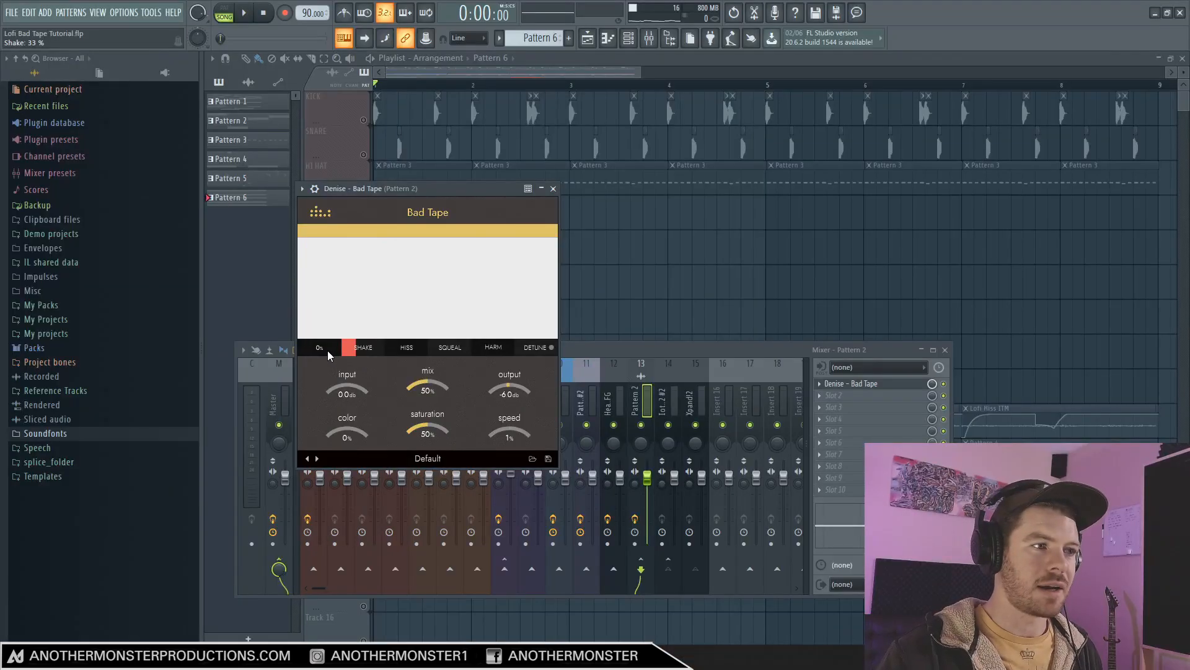
pyautogui.moveTo(327, 351)
pyautogui.mouseDown()
pyautogui.moveTo(327, 337)
pyautogui.moveTo(329, 354)
pyautogui.mouseUp()
pyautogui.moveTo(359, 351); pyautogui.dragTo(355, 376)
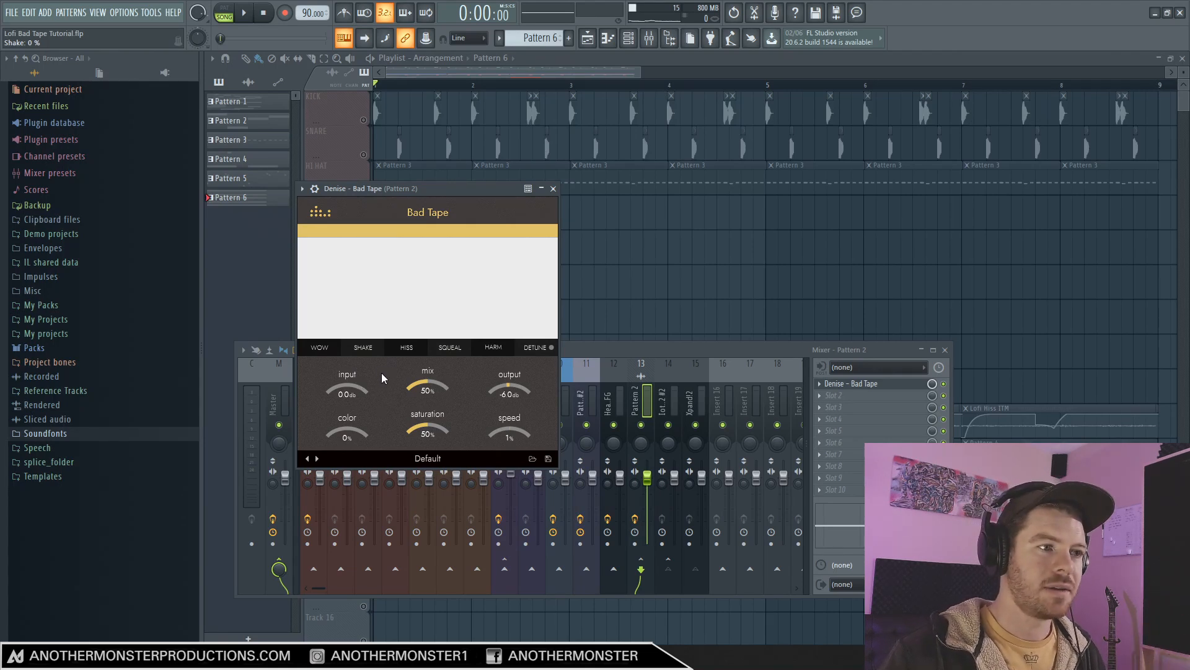
# Audition the Hiss effect briefly and return it to 0%.
pyautogui.moveTo(407, 349)
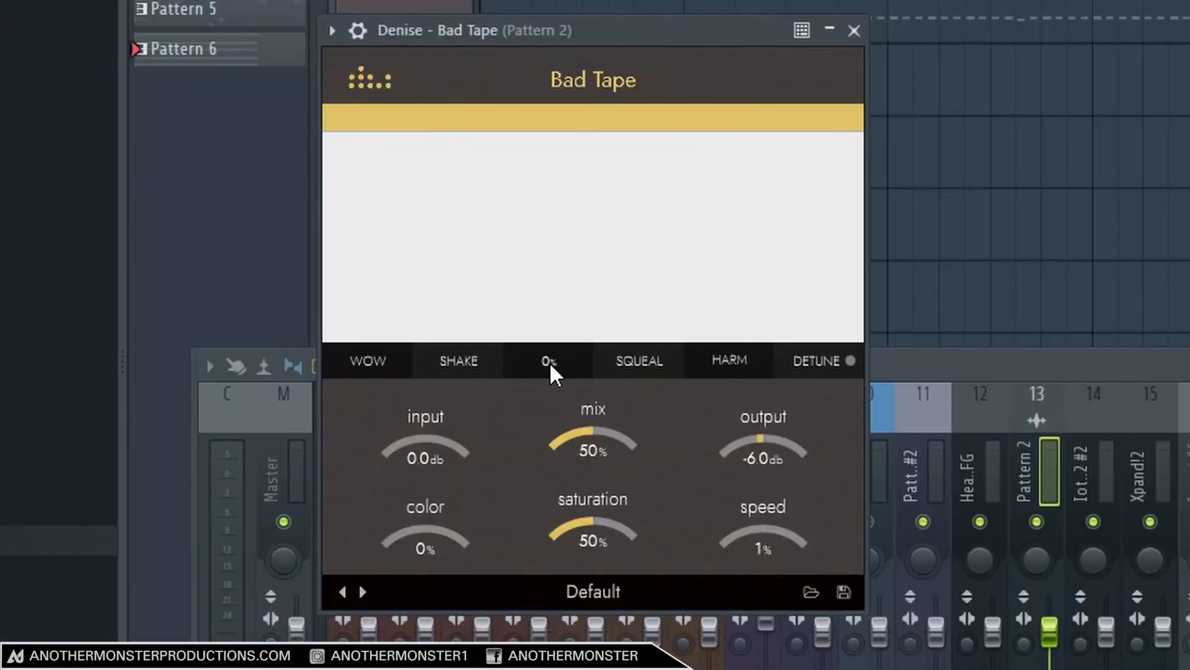
pyautogui.moveTo(549, 362)
pyautogui.mouseDown()
pyautogui.moveTo(549, 265)
pyautogui.moveTo(550, 364)
pyautogui.mouseUp()
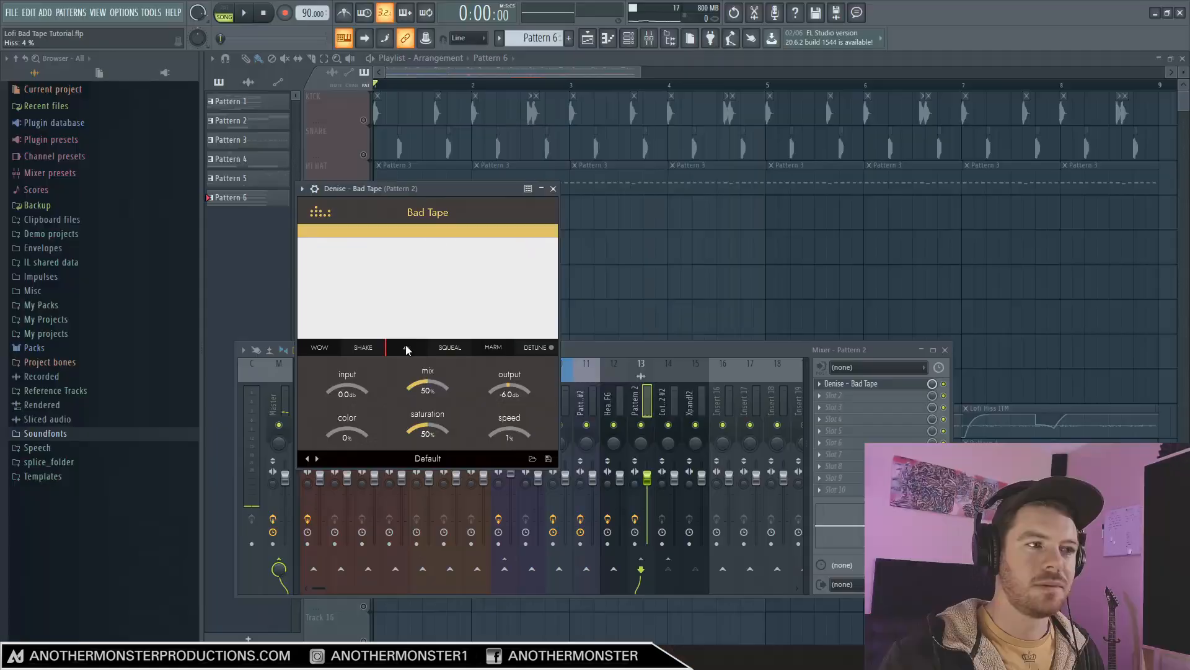
pyautogui.moveTo(406, 349); pyautogui.dragTo(414, 354)
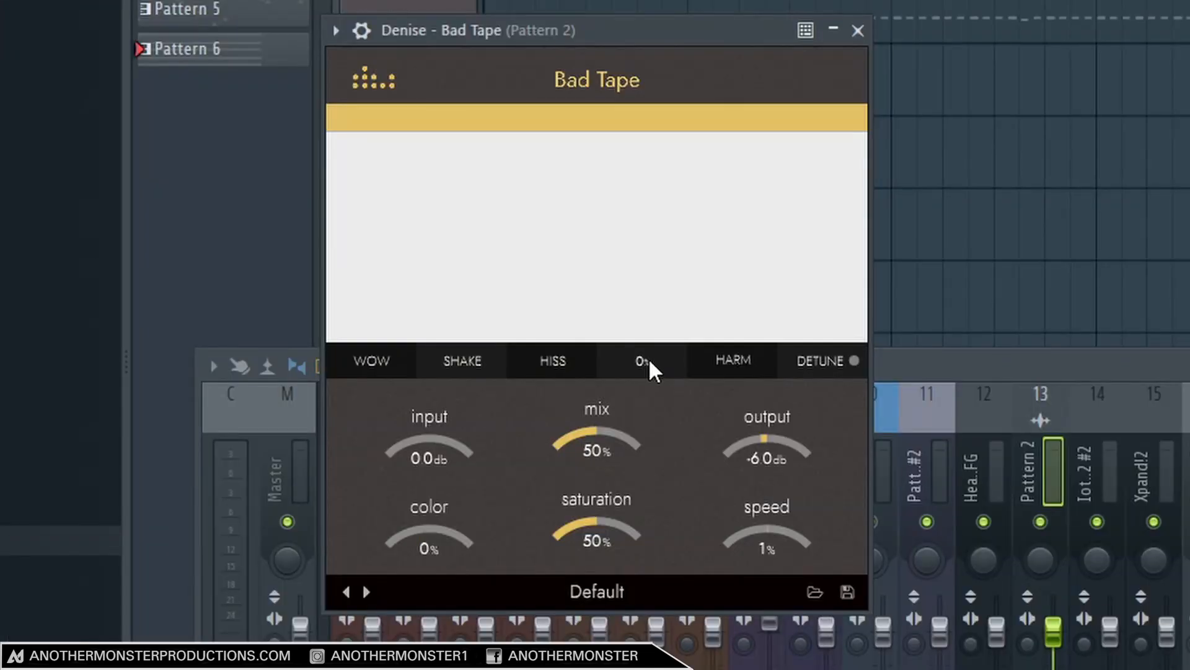
# Audition the Squeal effect with the speed at -100%, and return the speed to 1% and Squeal to 0%.
pyautogui.moveTo(648, 358)
pyautogui.mouseDown()
pyautogui.moveTo(649, 225)
pyautogui.moveTo(647, 382)
pyautogui.mouseUp()
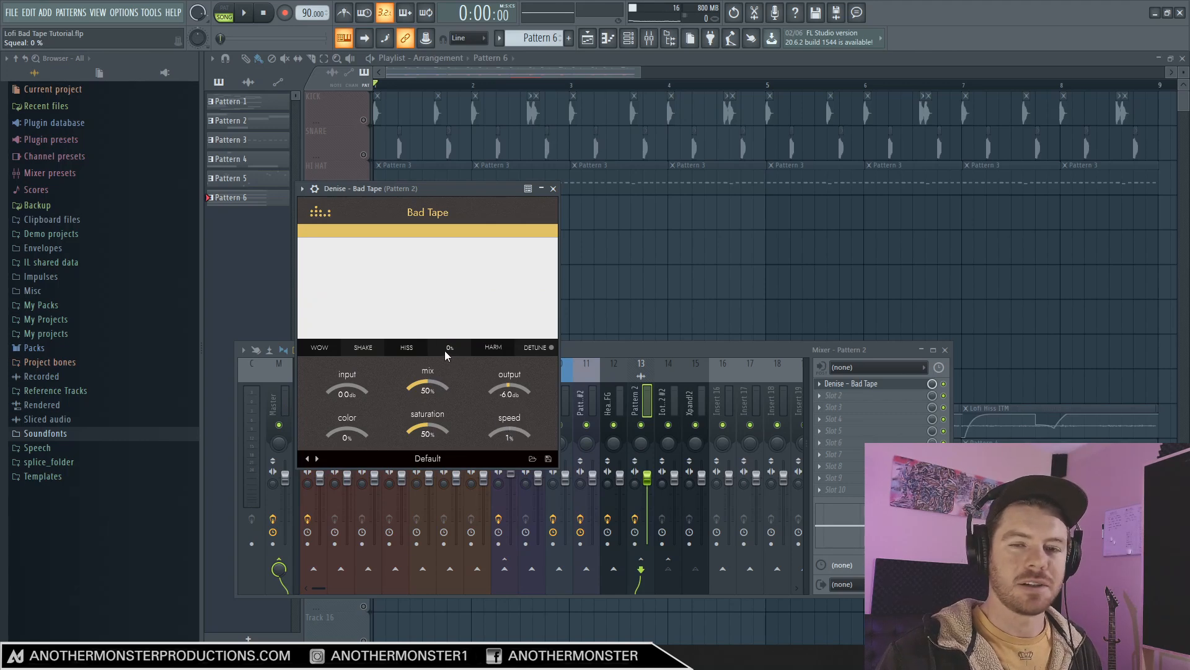
pyautogui.moveTo(444, 351); pyautogui.dragTo(445, 316)
pyautogui.moveTo(519, 444); pyautogui.dragTo(514, 473)
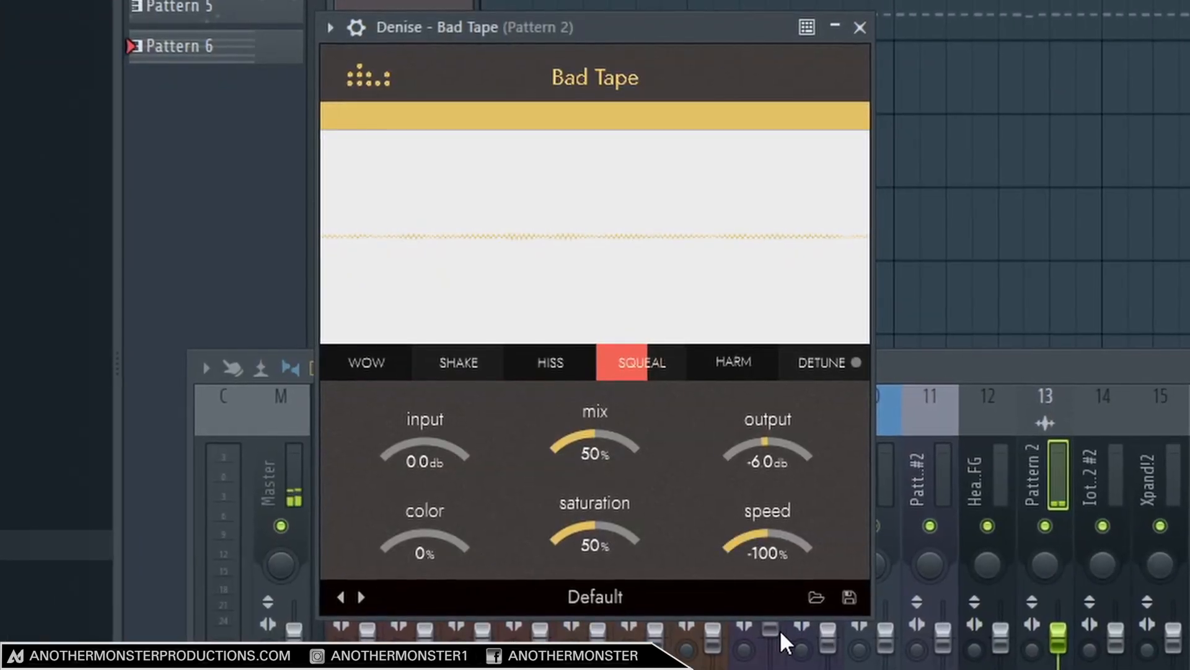
pyautogui.moveTo(768, 549)
pyautogui.mouseDown()
pyautogui.moveTo(768, 485)
pyautogui.moveTo(776, 581)
pyautogui.moveTo(772, 565)
pyautogui.mouseUp()
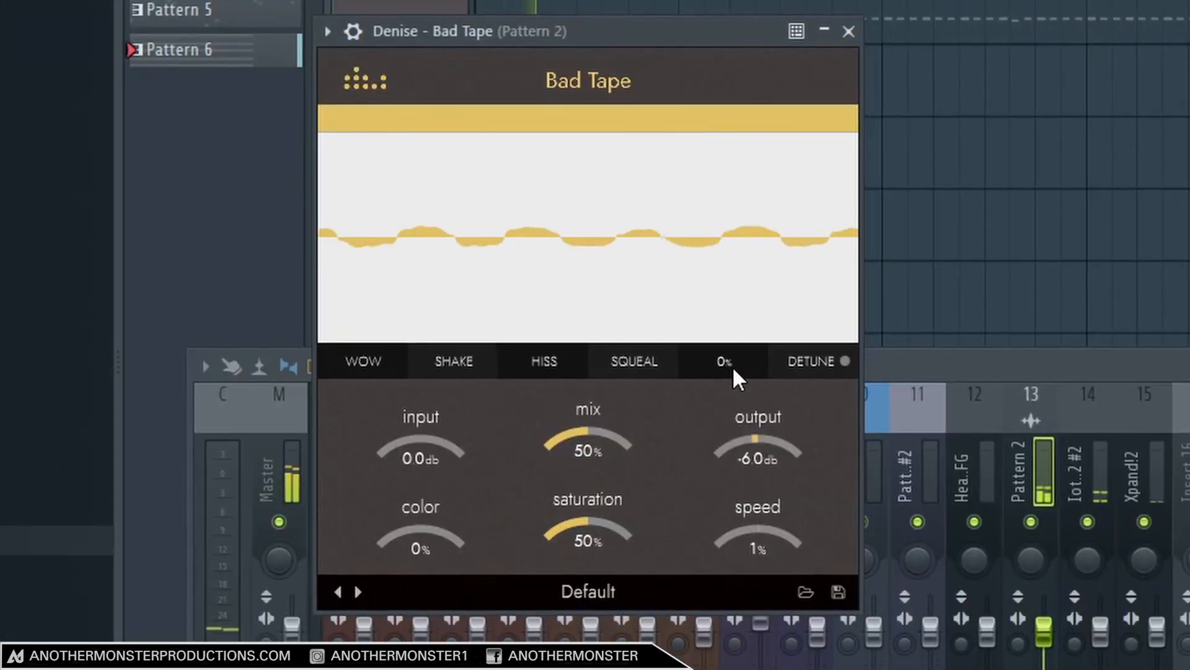
# Audition the Harm effect and reset it, and compare playback with Detune on and off, leaving it off.
pyautogui.moveTo(498, 353); pyautogui.dragTo(496, 319)
pyautogui.moveTo(726, 291); pyautogui.dragTo(774, 401)
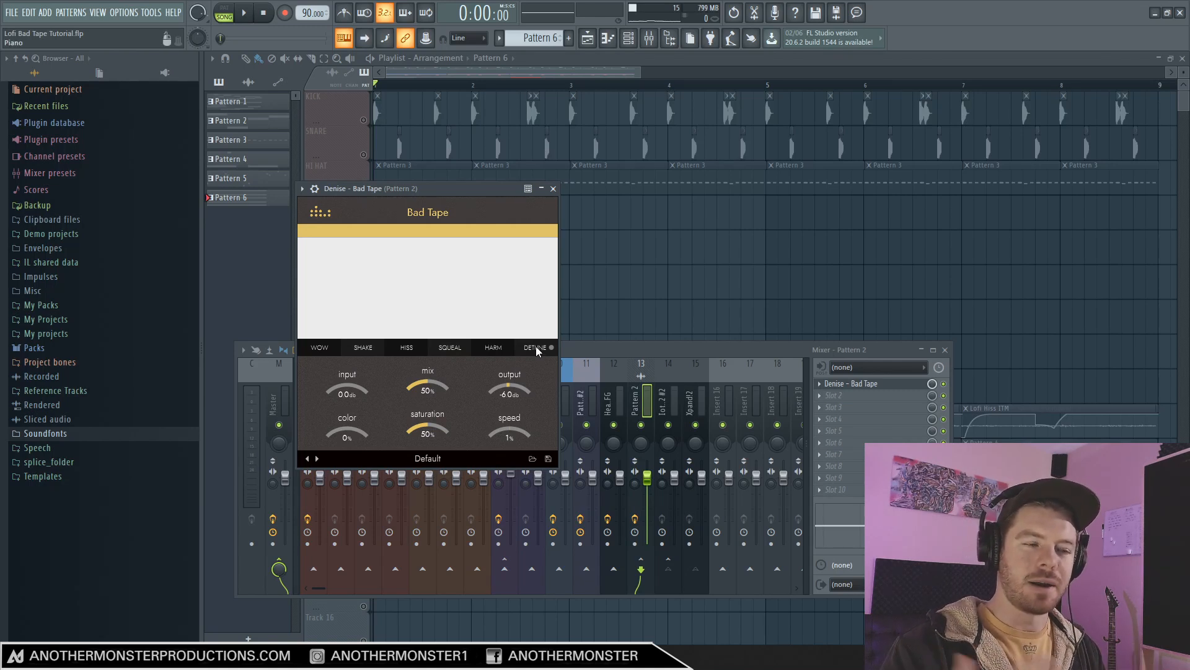
pyautogui.press('space')
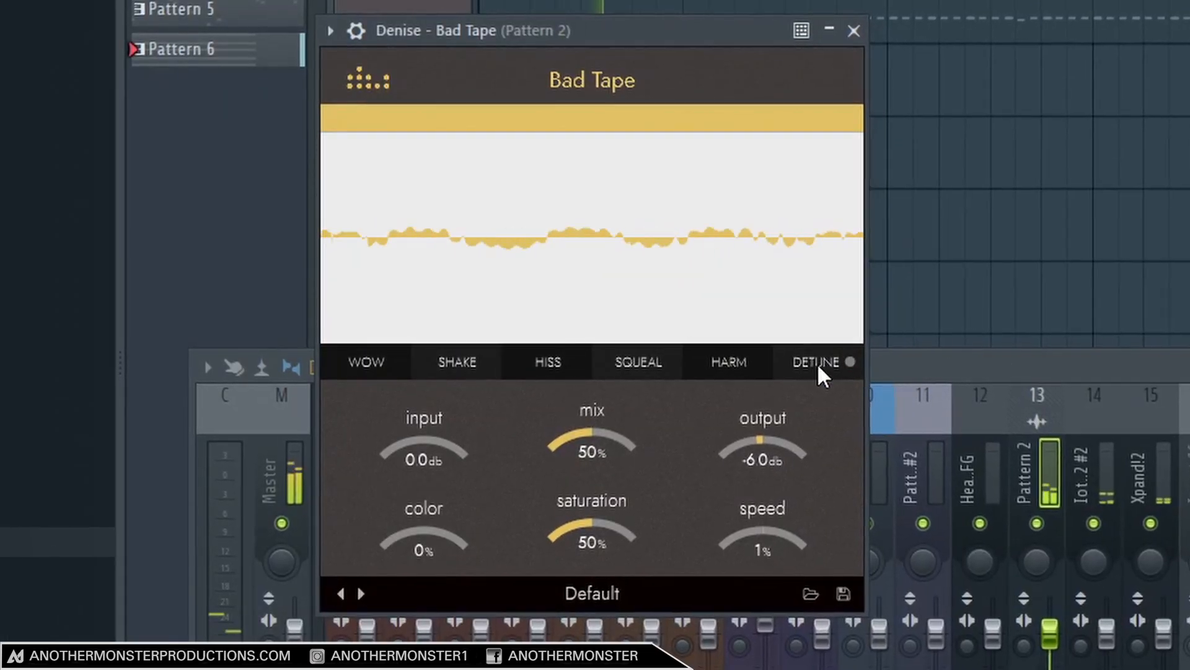
pyautogui.click(818, 362)
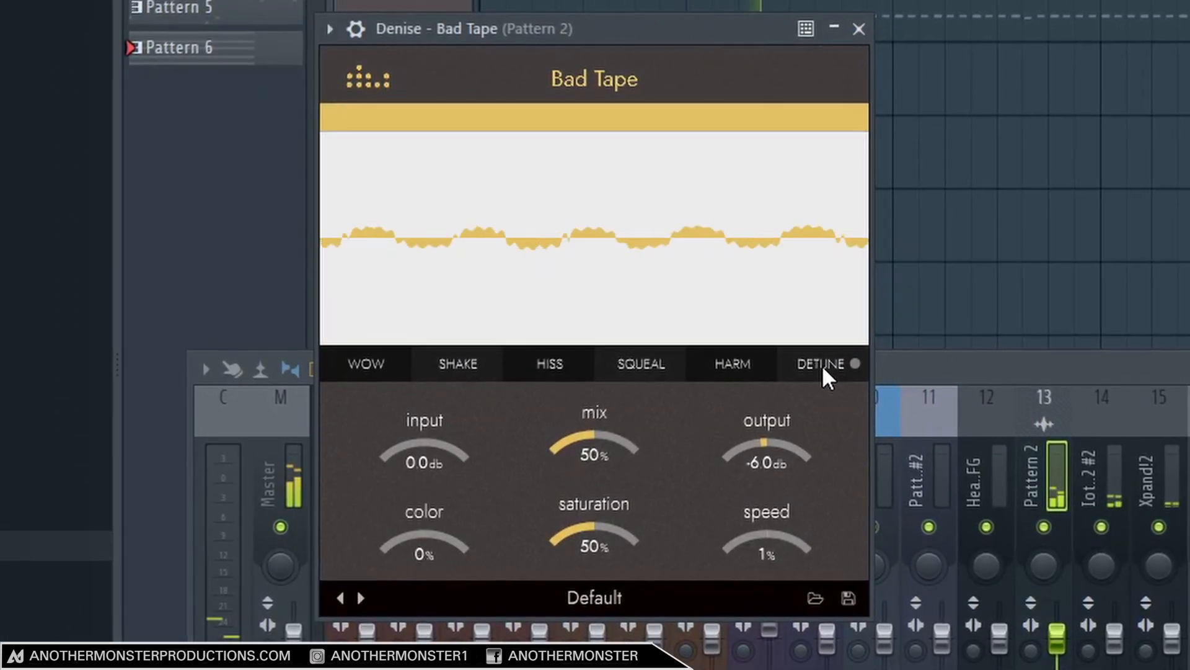
pyautogui.click(822, 365)
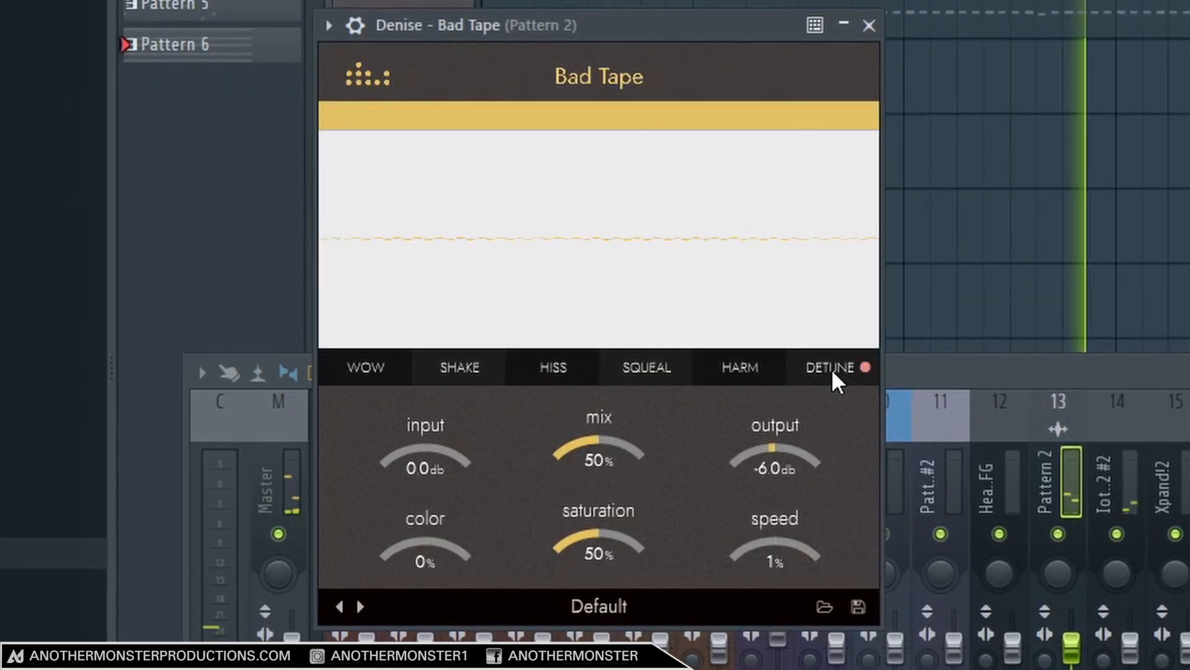
pyautogui.click(831, 369)
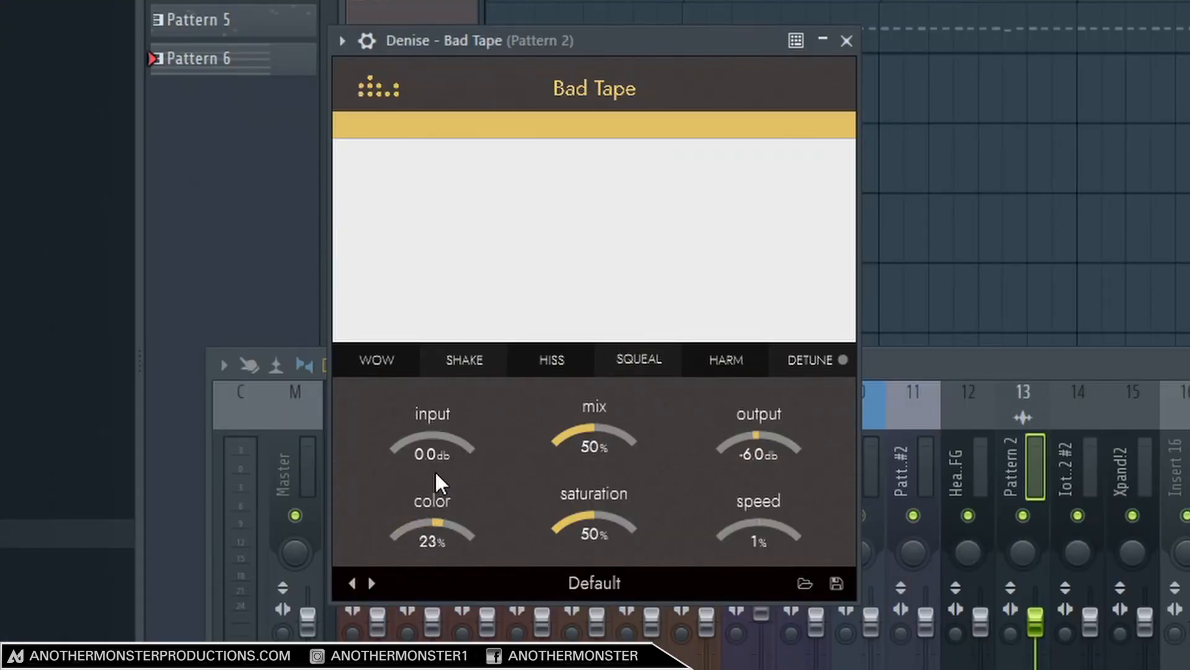
# Sweep the color between -100% and 100% and reset it to 0%, and vary the saturation, leaving it at 51%.
pyautogui.moveTo(434, 474); pyautogui.dragTo(440, 422)
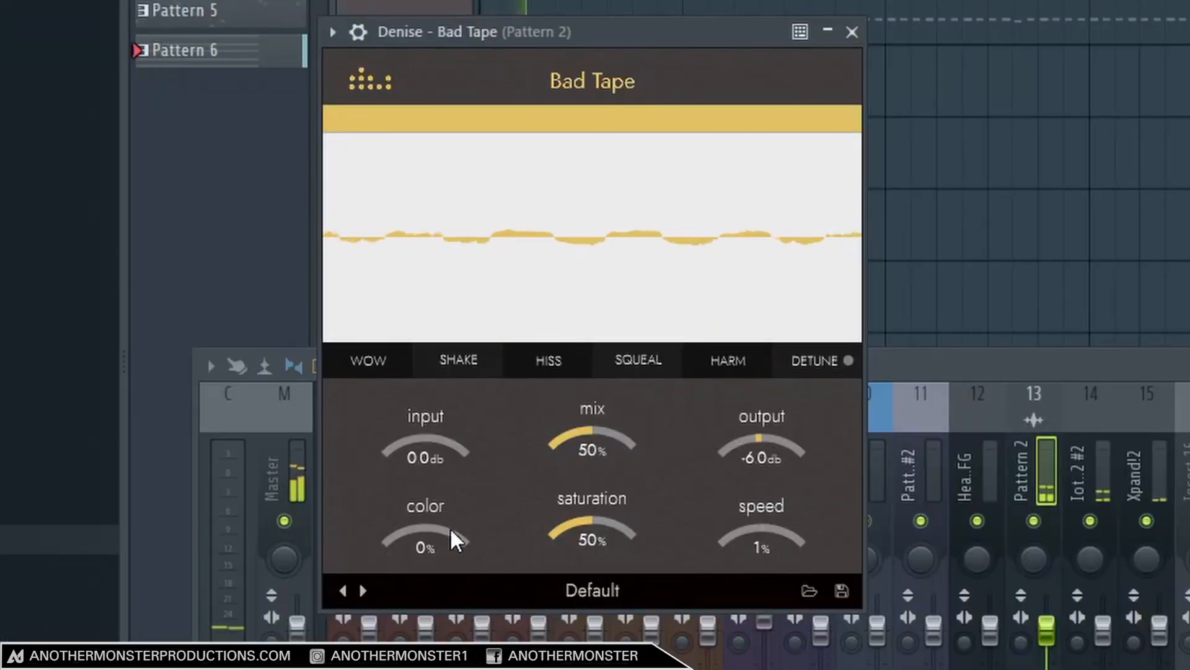
pyautogui.moveTo(349, 435); pyautogui.dragTo(349, 450)
pyautogui.moveTo(429, 577); pyautogui.dragTo(430, 612)
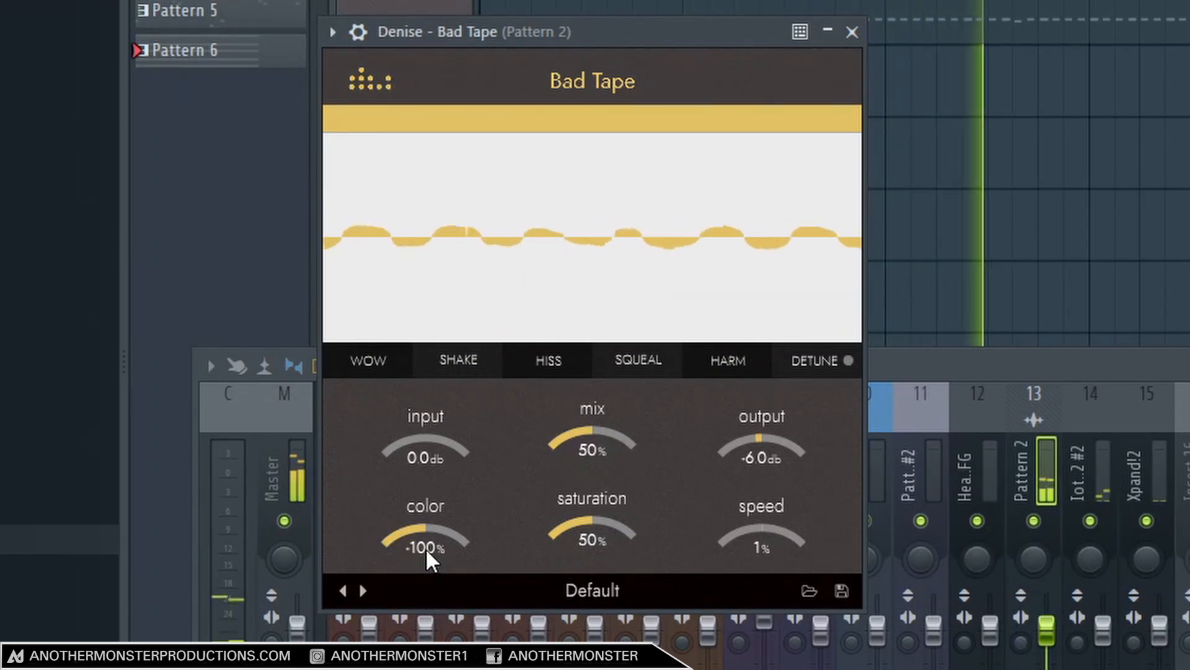
pyautogui.moveTo(425, 545); pyautogui.dragTo(438, 400)
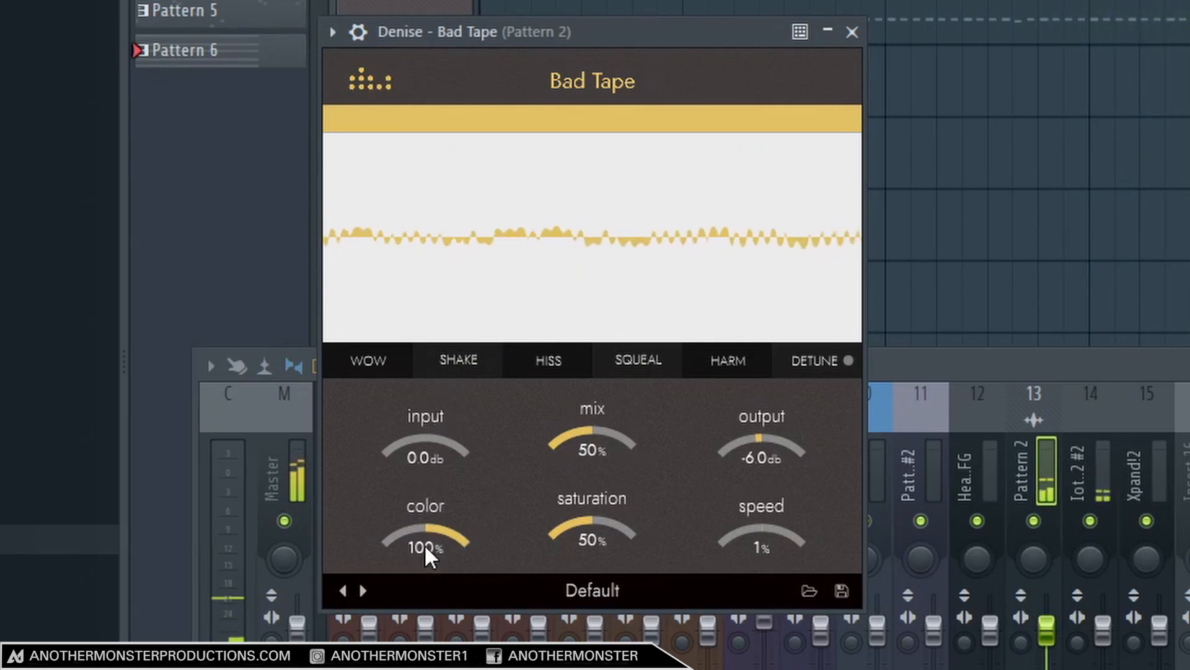
pyautogui.moveTo(424, 544); pyautogui.dragTo(426, 668)
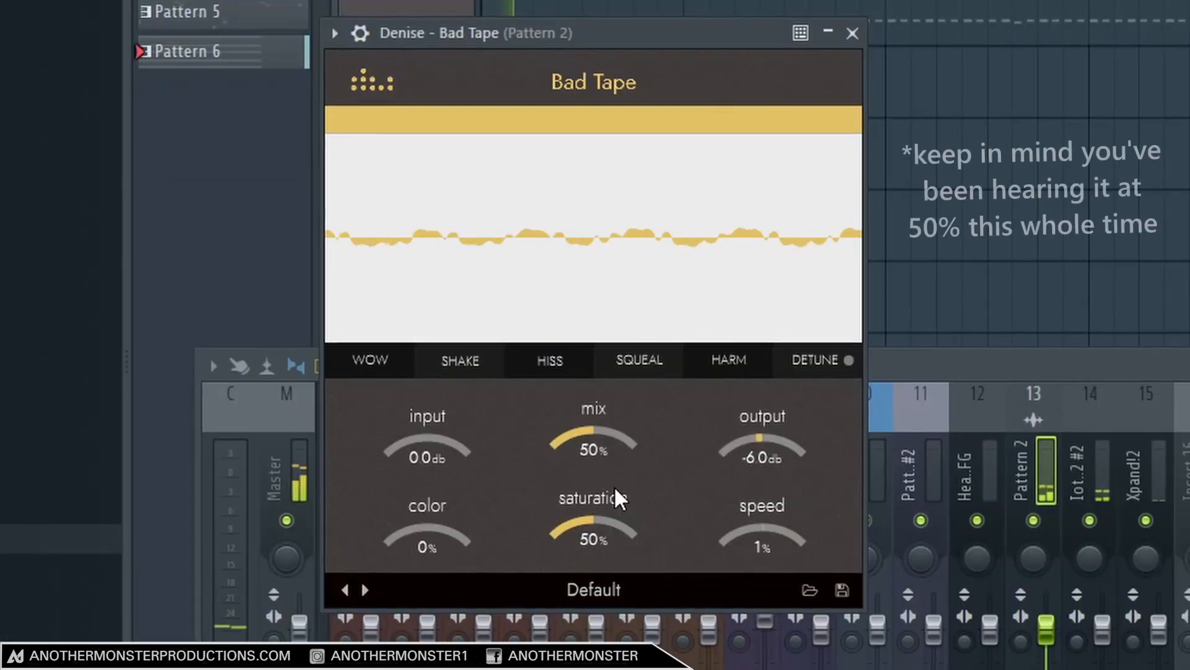
pyautogui.moveTo(428, 444); pyautogui.dragTo(429, 463)
pyautogui.moveTo(597, 553); pyautogui.dragTo(756, 526)
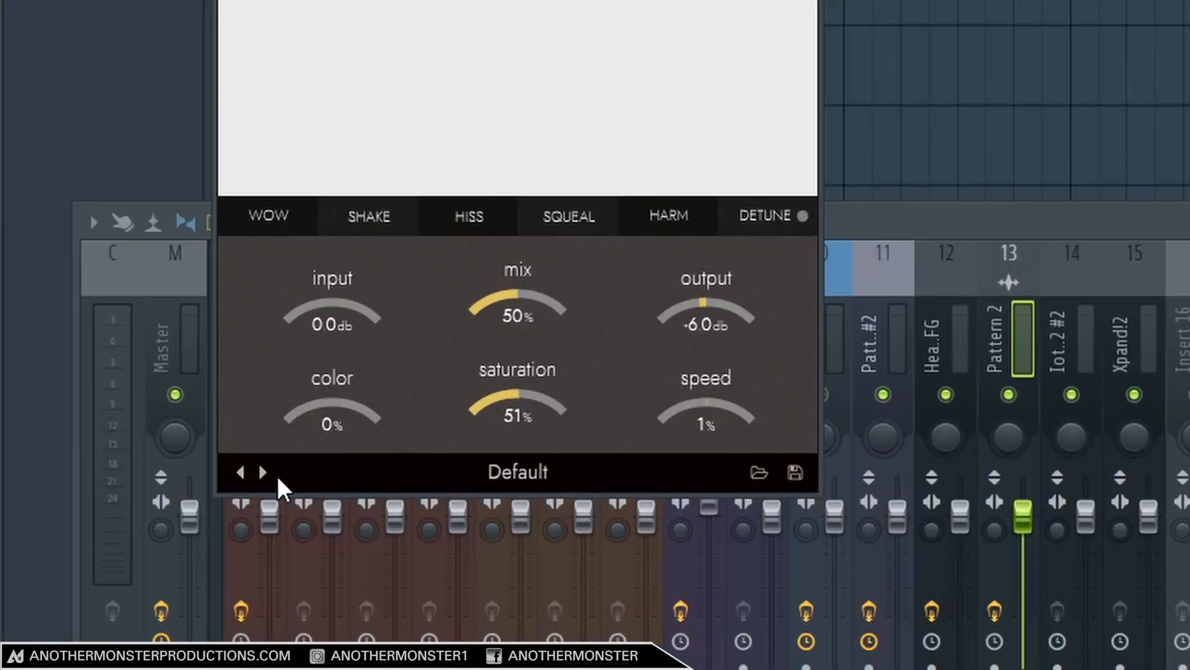
# Step forward through Bad Tape's bass and drum presets to Drums - Wonky.
pyautogui.click(317, 458)
pyautogui.click(215, 485)
pyautogui.click(215, 484)
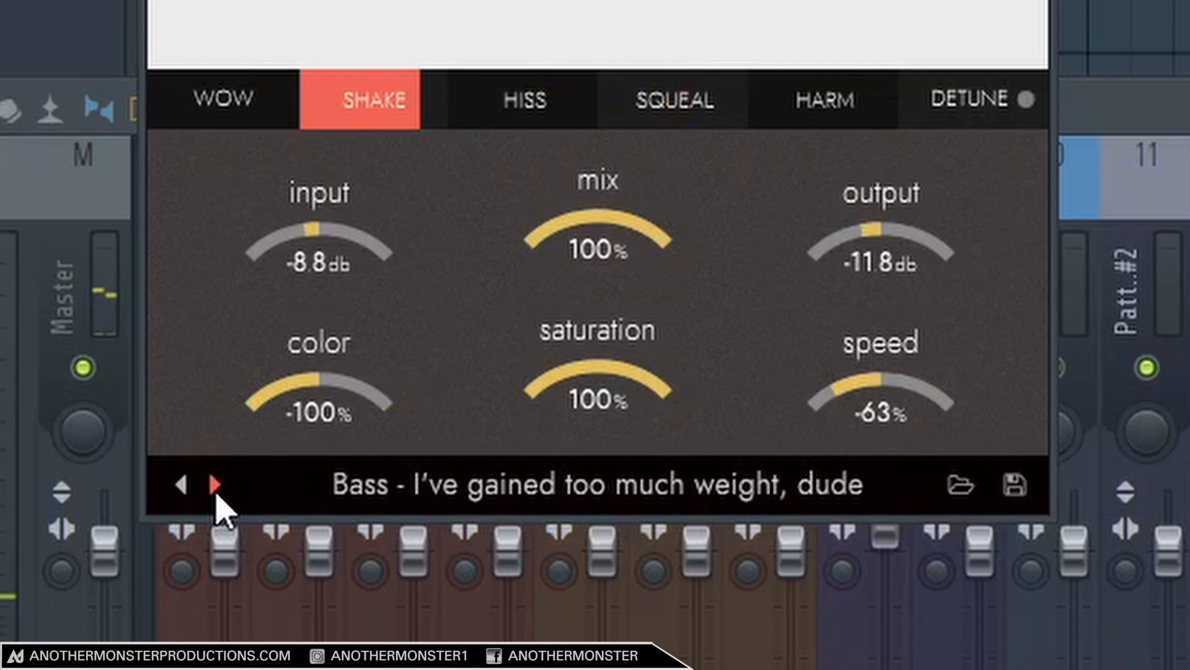
pyautogui.click(215, 485)
pyautogui.click(215, 485)
pyautogui.click(215, 485)
pyautogui.click(215, 485)
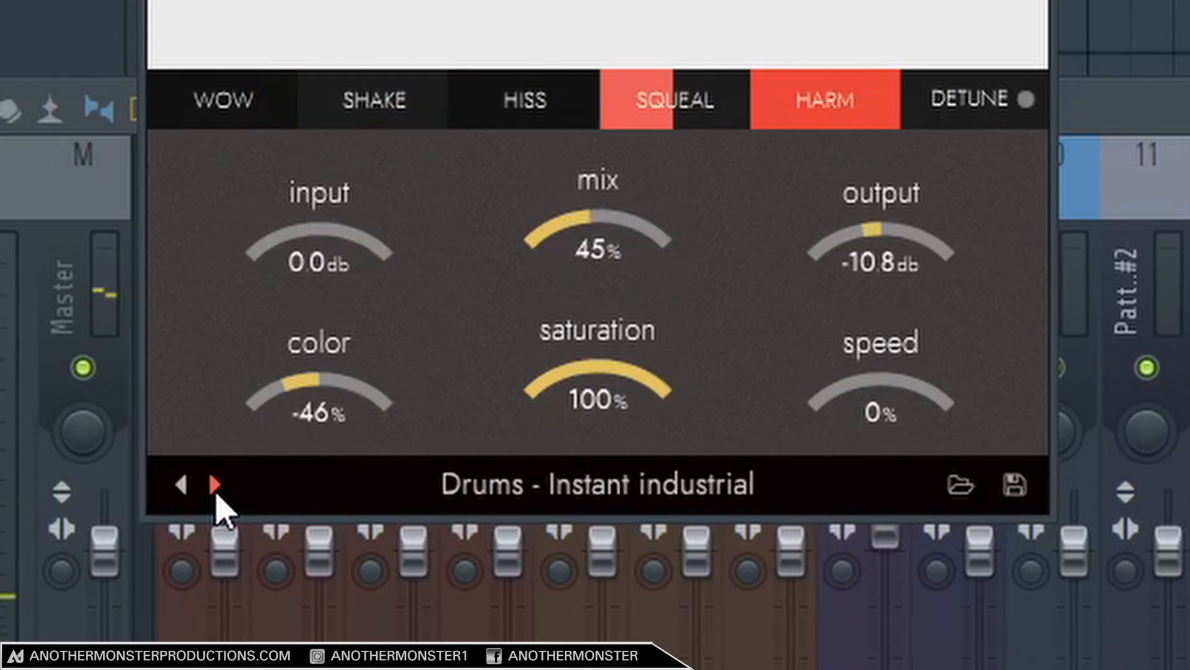
pyautogui.click(215, 484)
pyautogui.click(215, 485)
pyautogui.click(215, 485)
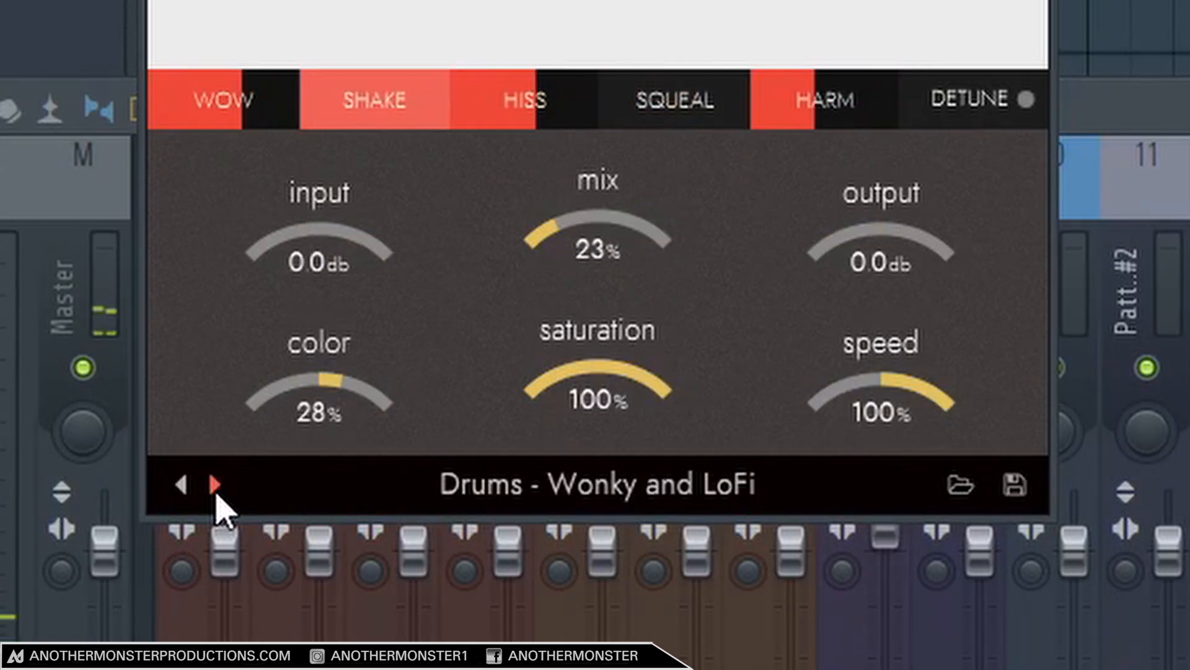
pyautogui.click(215, 484)
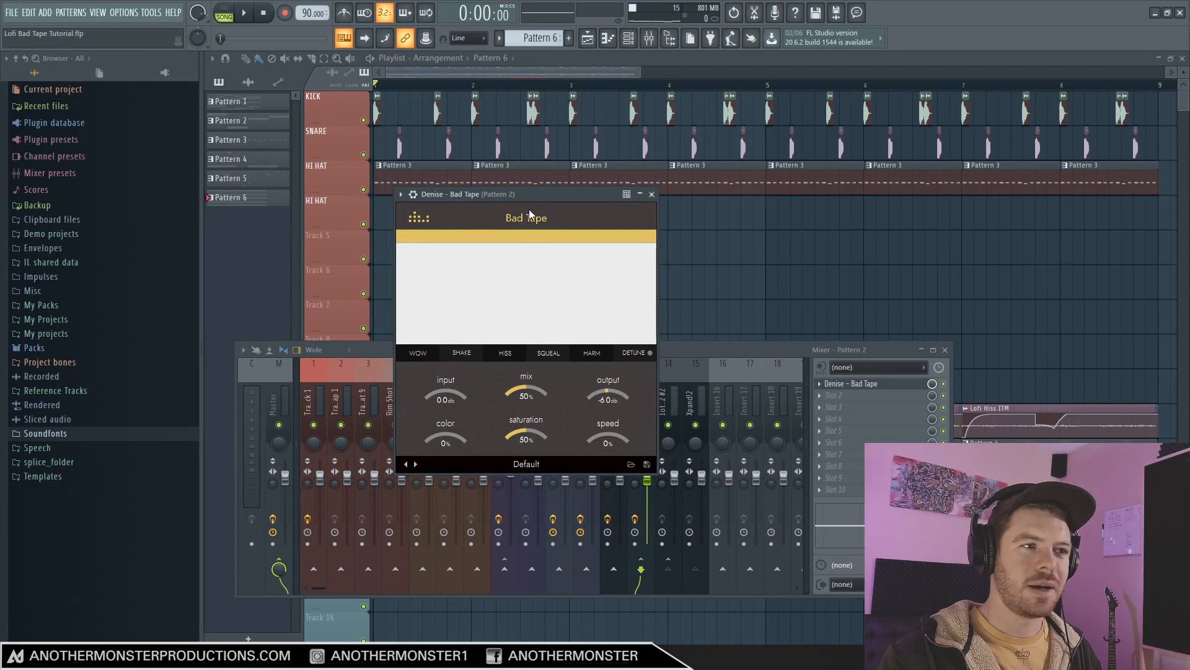
# Reposition the Bad Tape window, add a little Wow, and set Shake to 42% and the speed to -45%.
pyautogui.moveTo(532, 199)
pyautogui.mouseDown()
pyautogui.moveTo(551, 195)
pyautogui.moveTo(540, 189)
pyautogui.mouseUp()
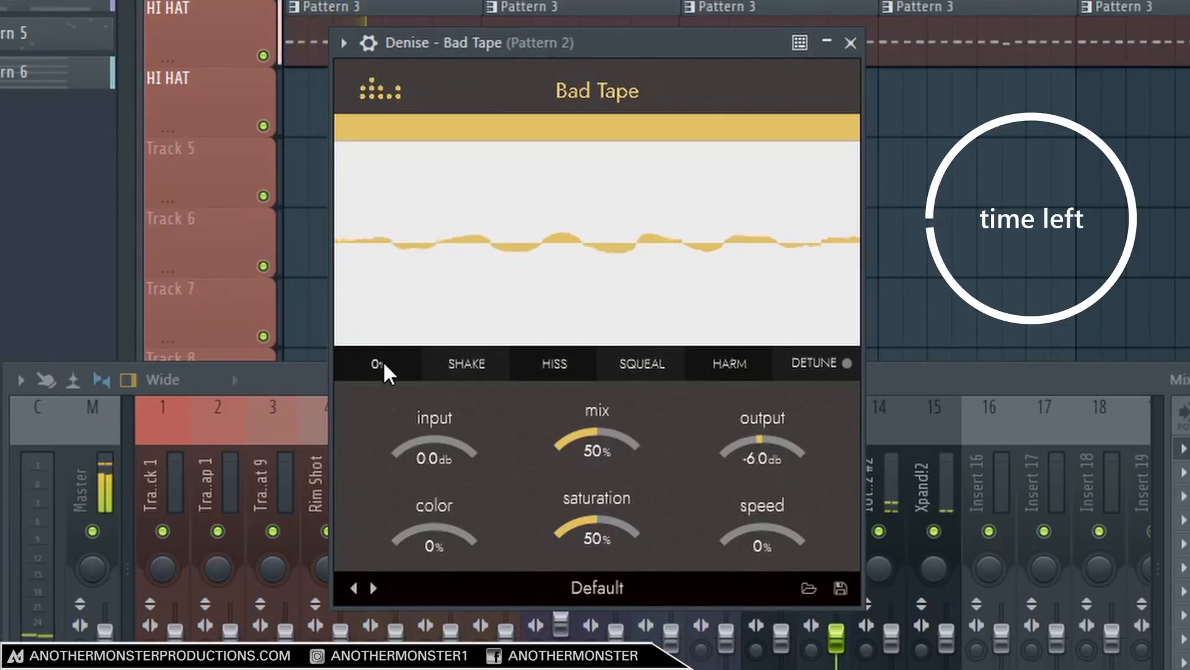
pyautogui.moveTo(382, 362); pyautogui.dragTo(471, 363)
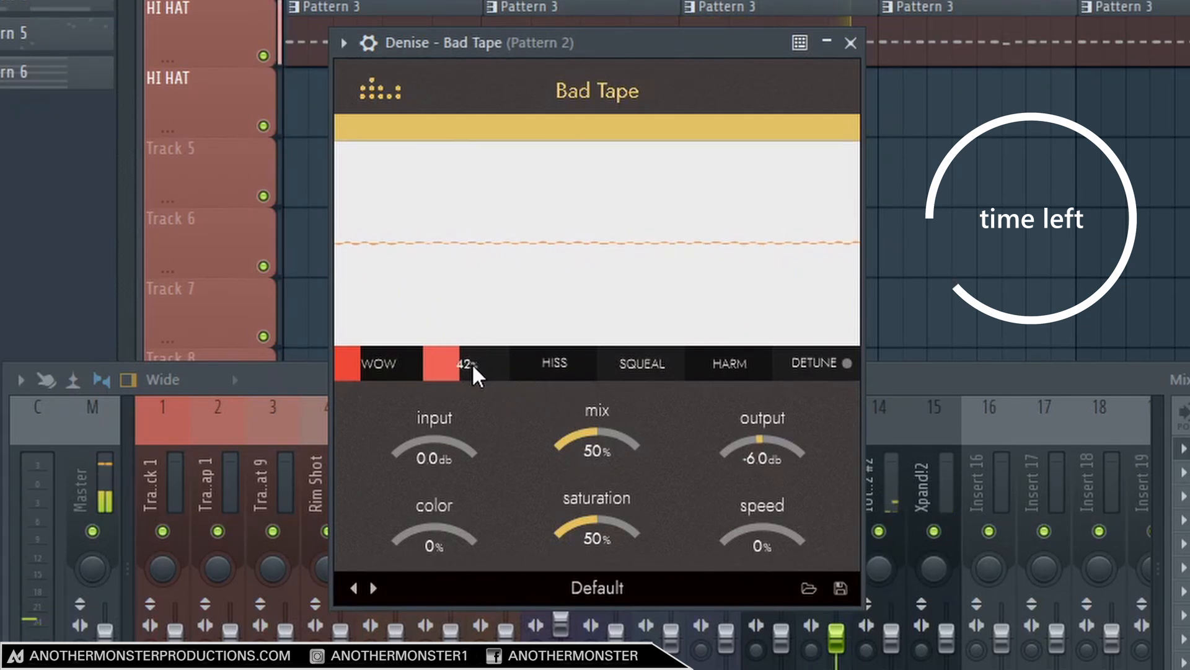
pyautogui.moveTo(755, 535); pyautogui.dragTo(760, 551)
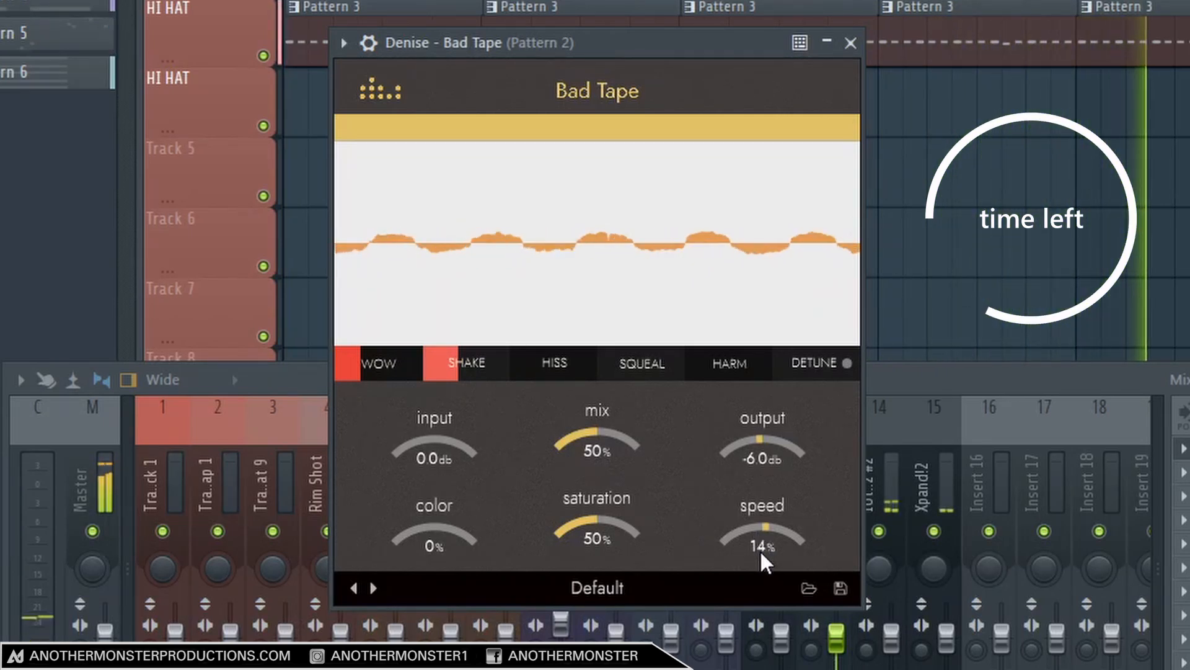
pyautogui.moveTo(760, 549); pyautogui.dragTo(760, 581)
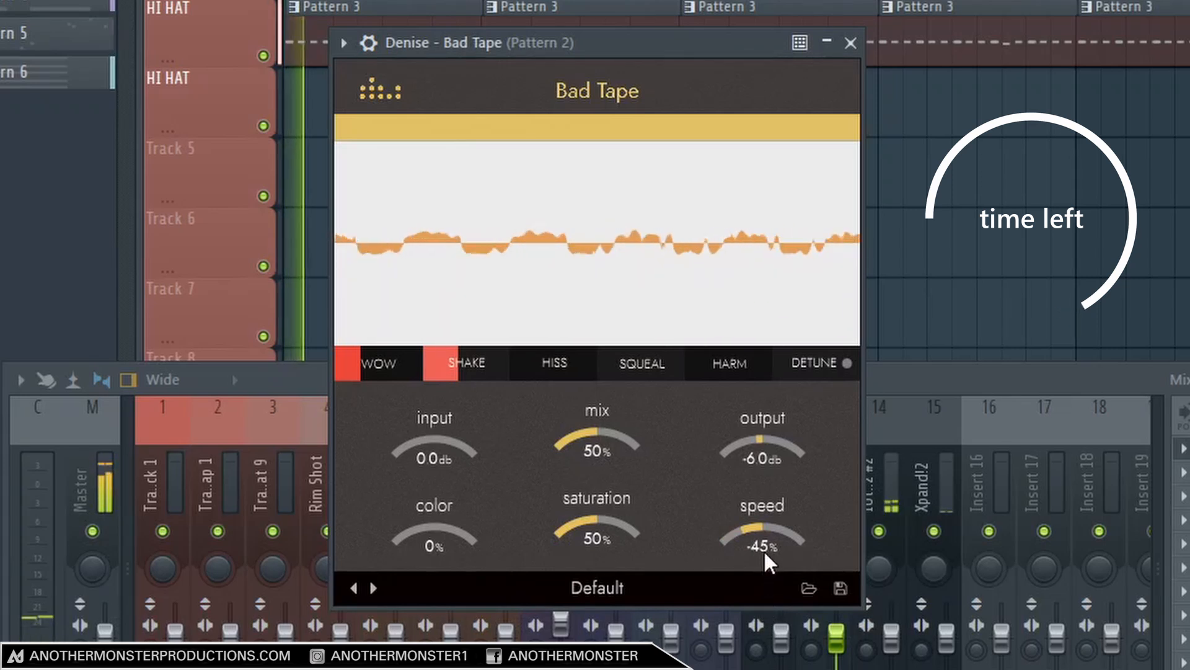
# Set Bad Tape's speed to 9% and its saturation to 56% on the Pattern 2 track.
pyautogui.moveTo(764, 542); pyautogui.dragTo(781, 504)
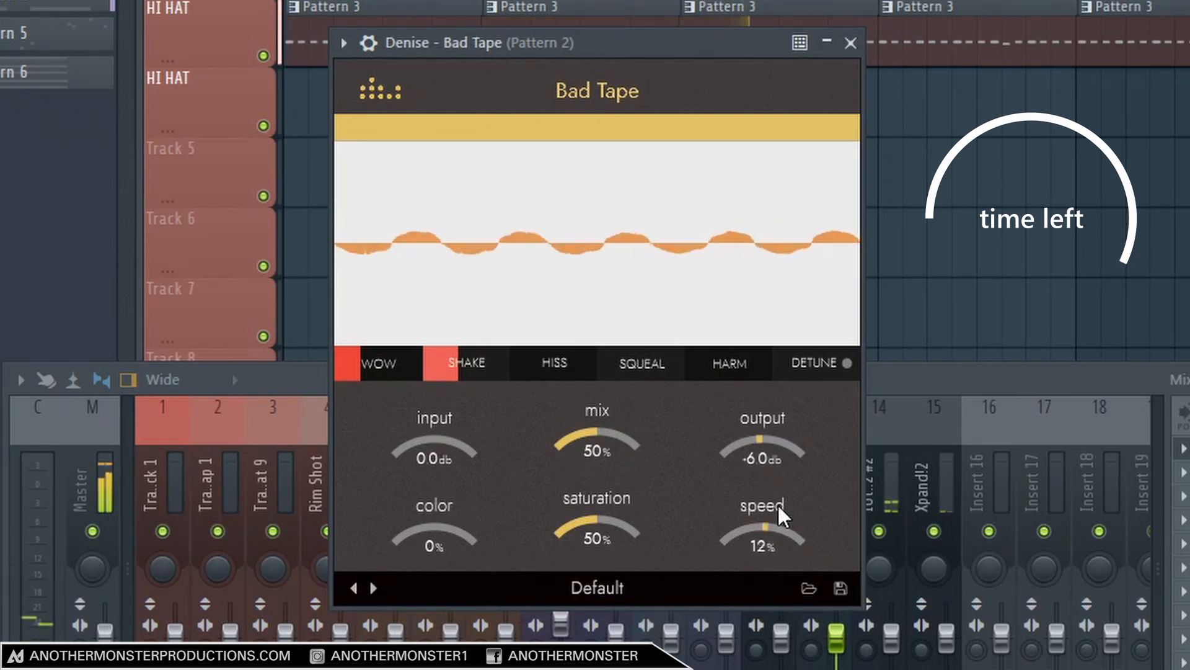
pyautogui.moveTo(775, 503); pyautogui.dragTo(775, 506)
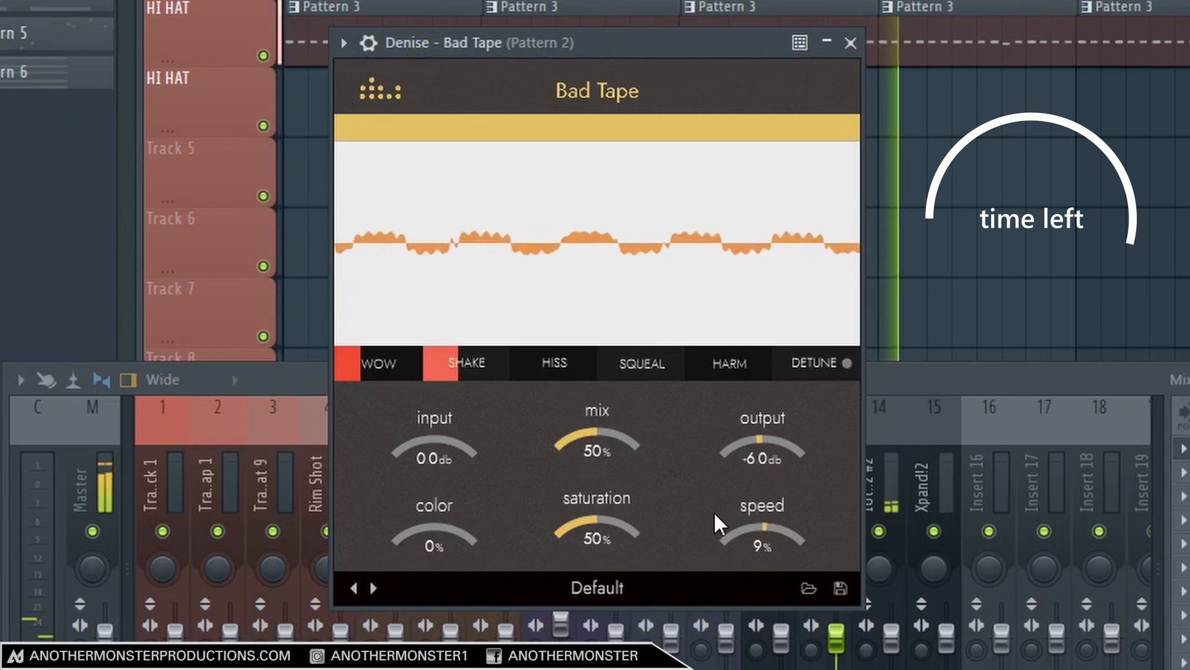
pyautogui.moveTo(620, 539); pyautogui.dragTo(604, 528)
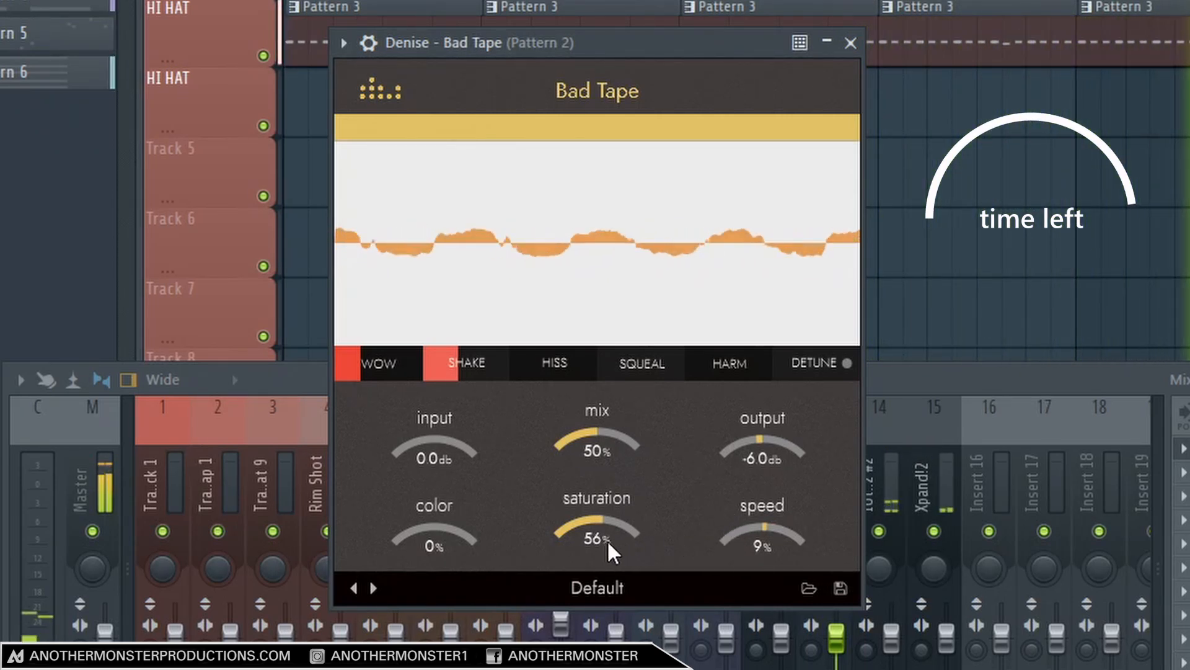
# Set Hiss to 21% and Harm to 9%, and shift the color to -57% on the Pattern 2 track.
pyautogui.moveTo(558, 364); pyautogui.dragTo(583, 366)
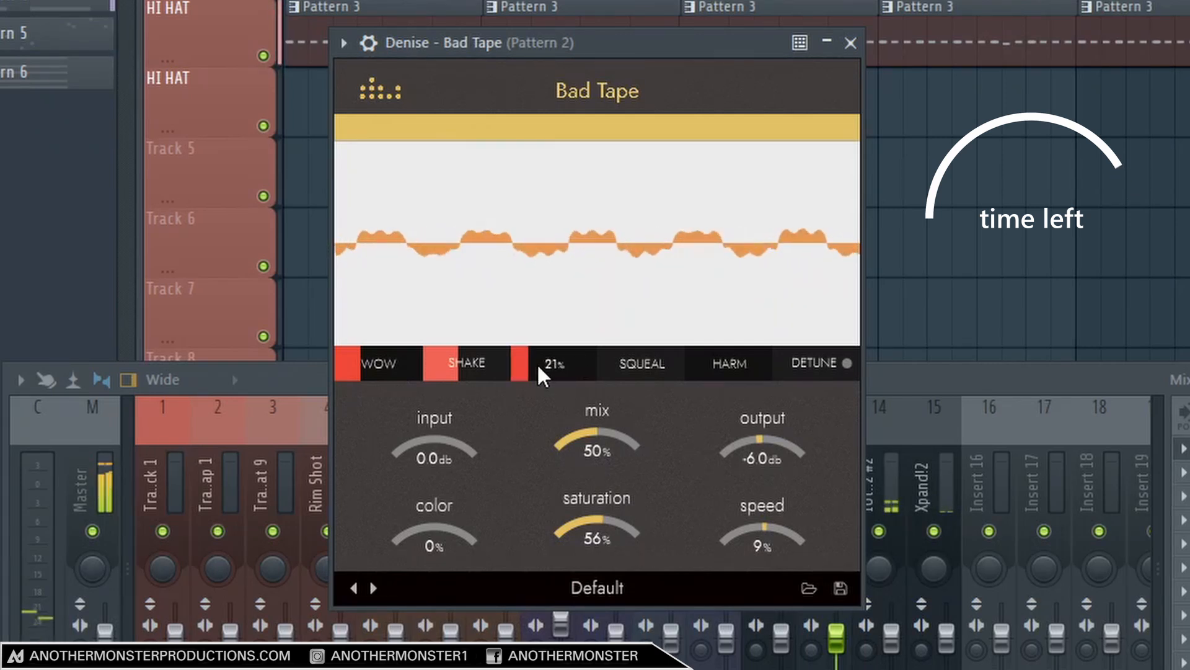
pyautogui.moveTo(731, 369)
pyautogui.mouseDown()
pyautogui.moveTo(770, 362)
pyautogui.moveTo(738, 366)
pyautogui.mouseUp()
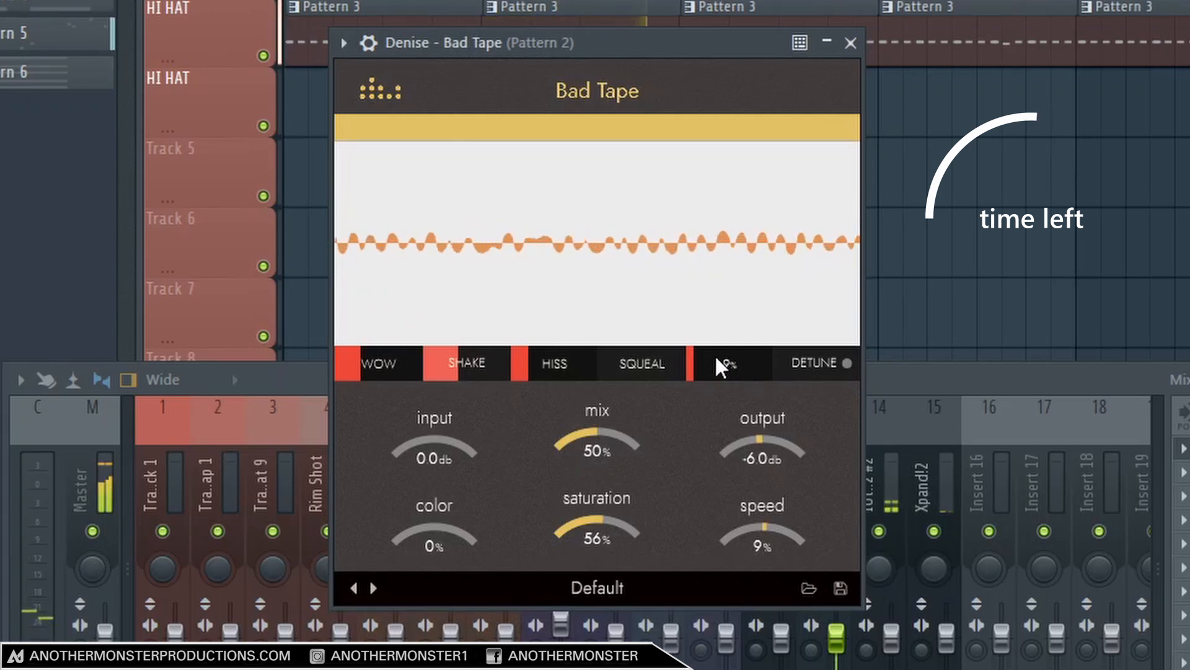
pyautogui.moveTo(458, 501); pyautogui.dragTo(460, 489)
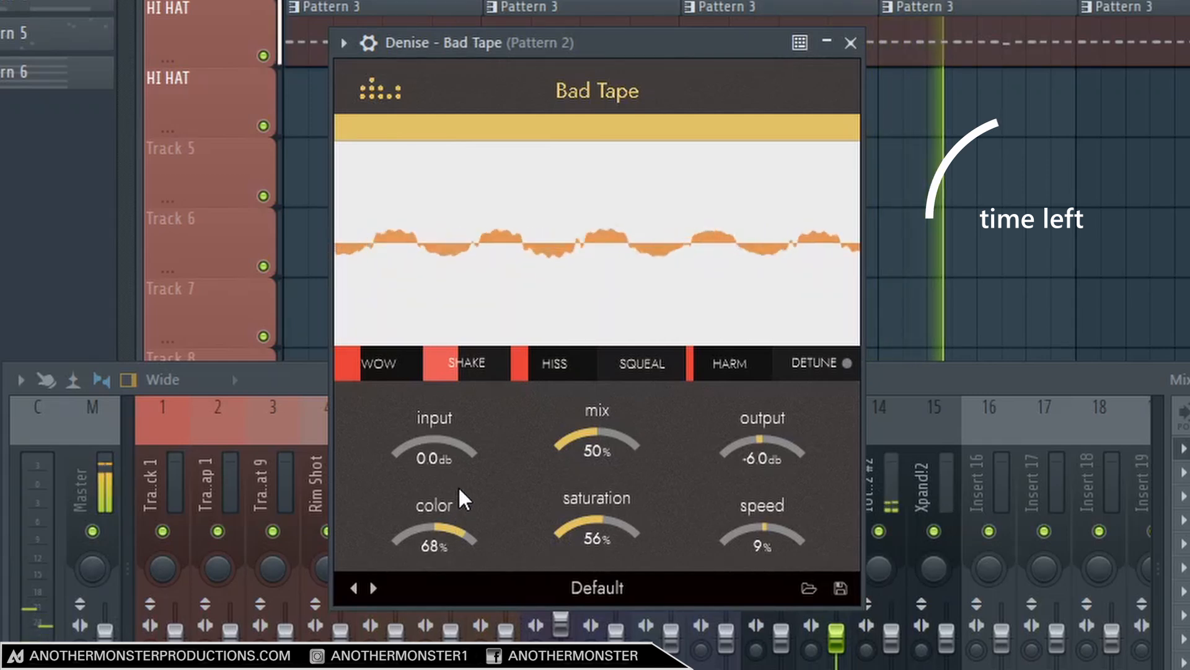
pyautogui.moveTo(459, 520); pyautogui.dragTo(459, 605)
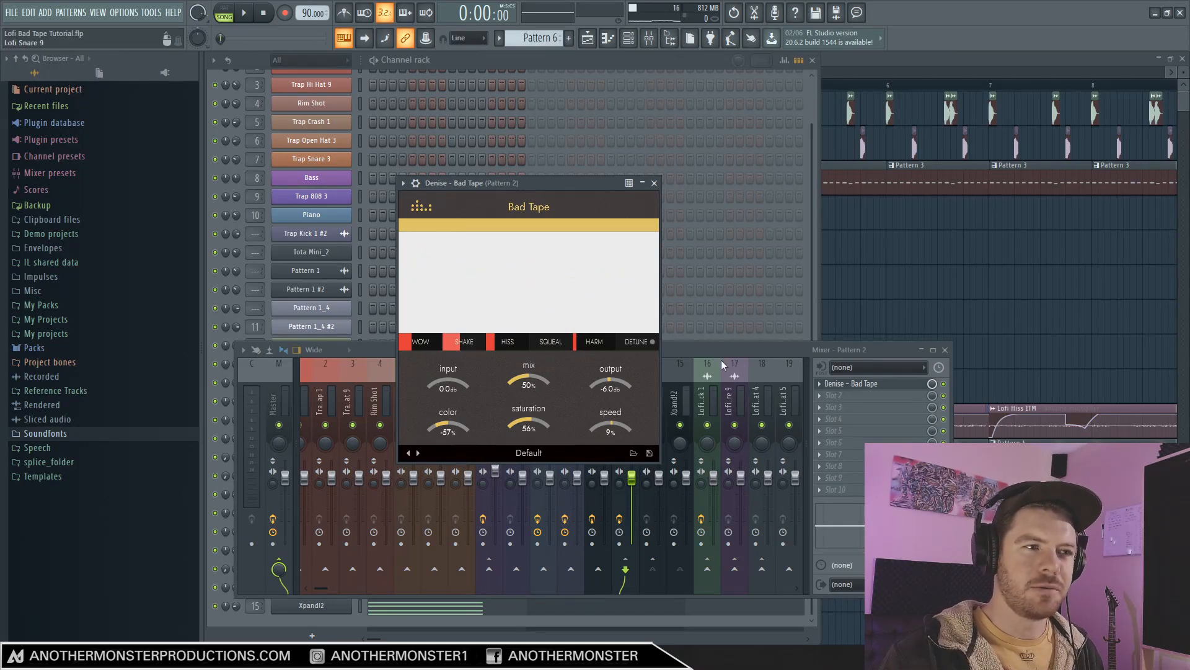
# Play the beat and compare it with the Bad Tape on the Pattern 2 track bypassed and enabled.
pyautogui.click(244, 13)
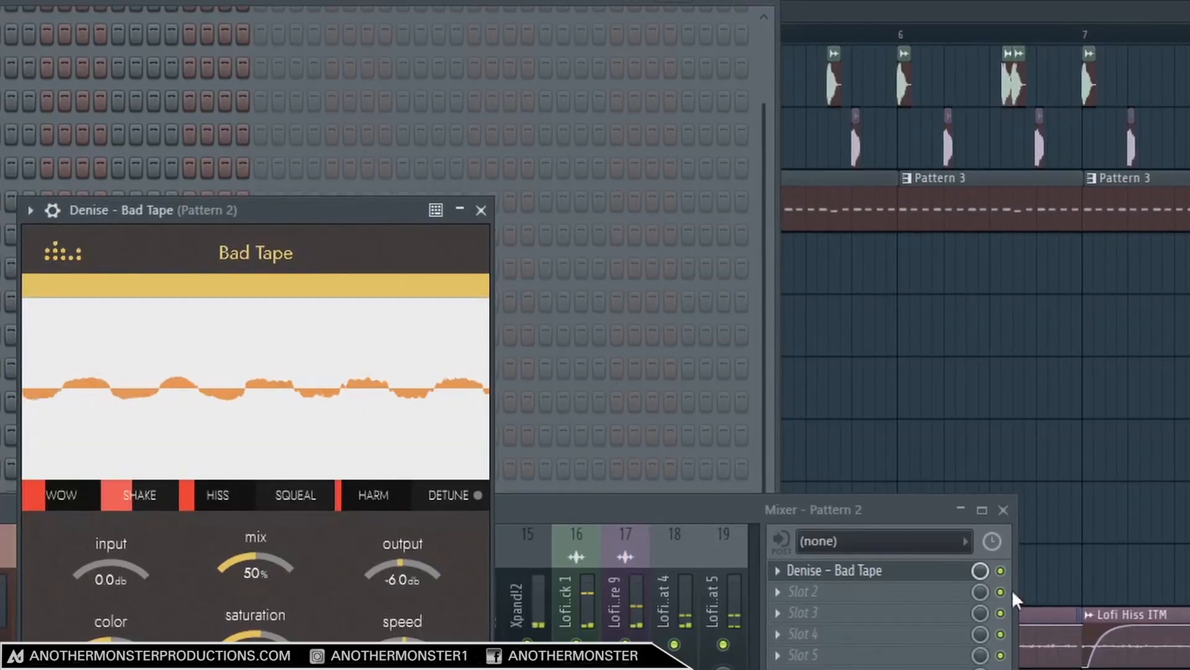
pyautogui.click(944, 384)
pyautogui.click(1002, 571)
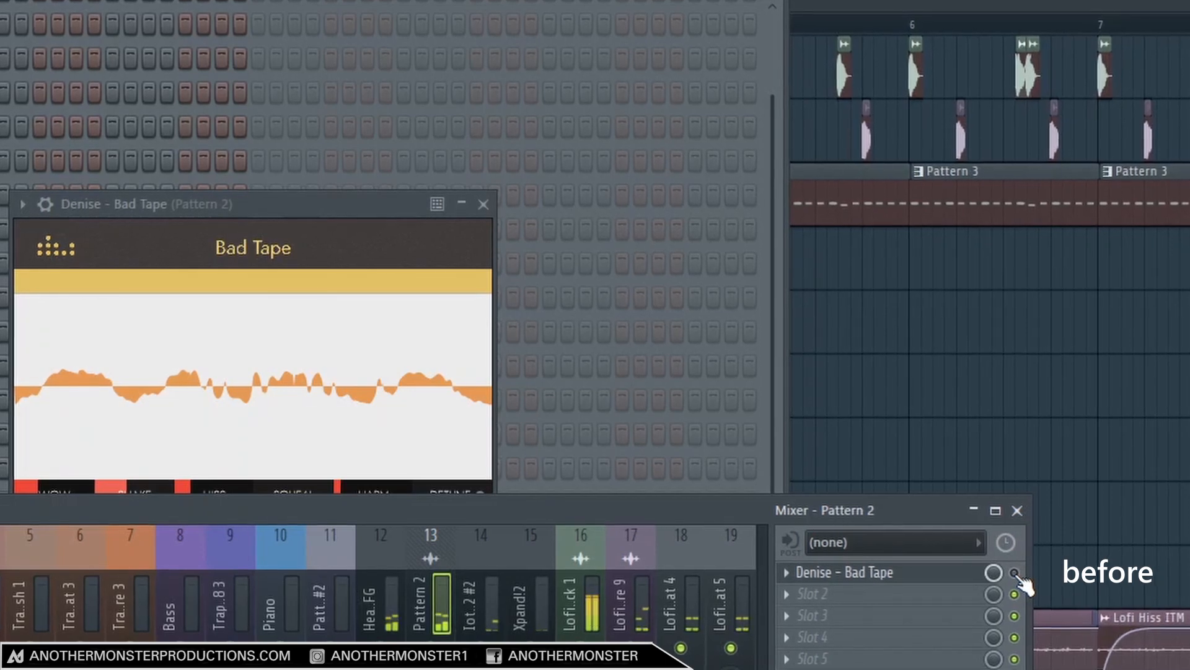
pyautogui.click(1012, 572)
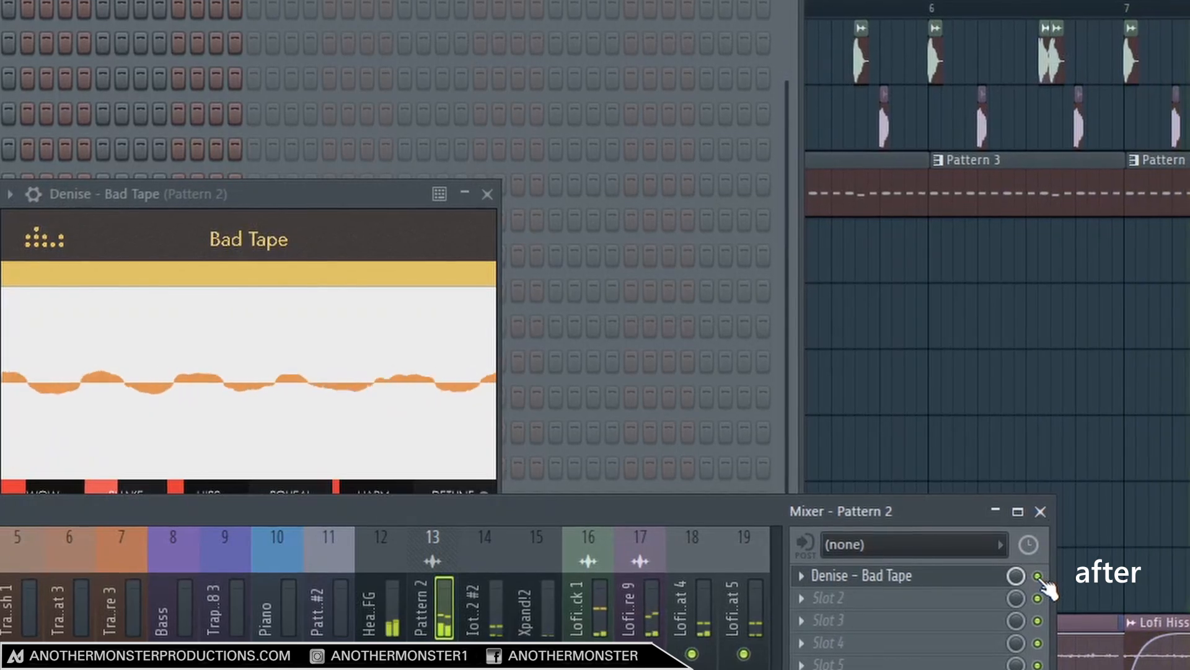
pyautogui.click(1041, 576)
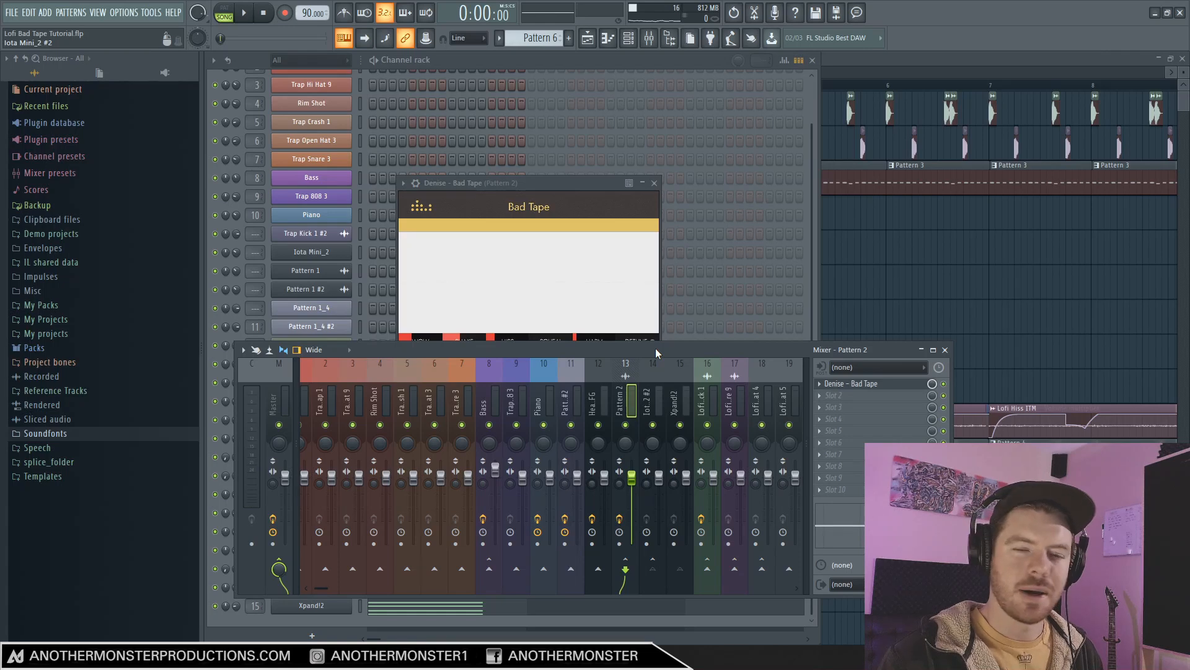
# Set Bad Tape on the Lofi Kick 1 track to -75% color and about 45% saturation, and compare it bypassed and enabled.
pyautogui.click(710, 404)
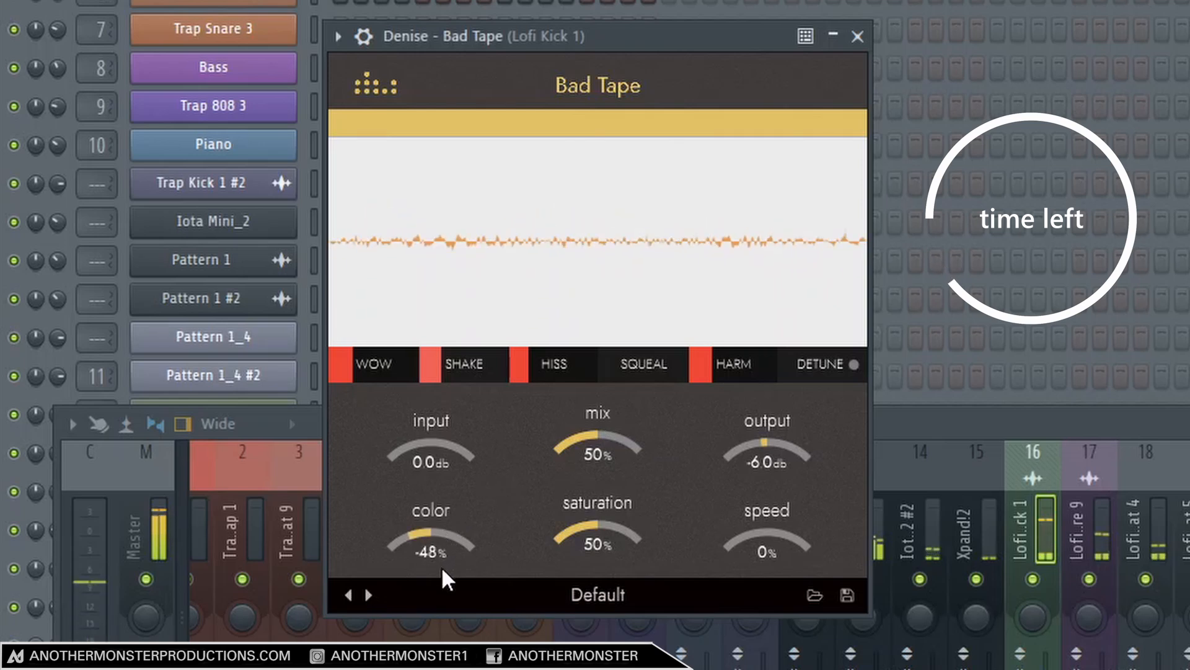
pyautogui.moveTo(437, 556); pyautogui.dragTo(436, 571)
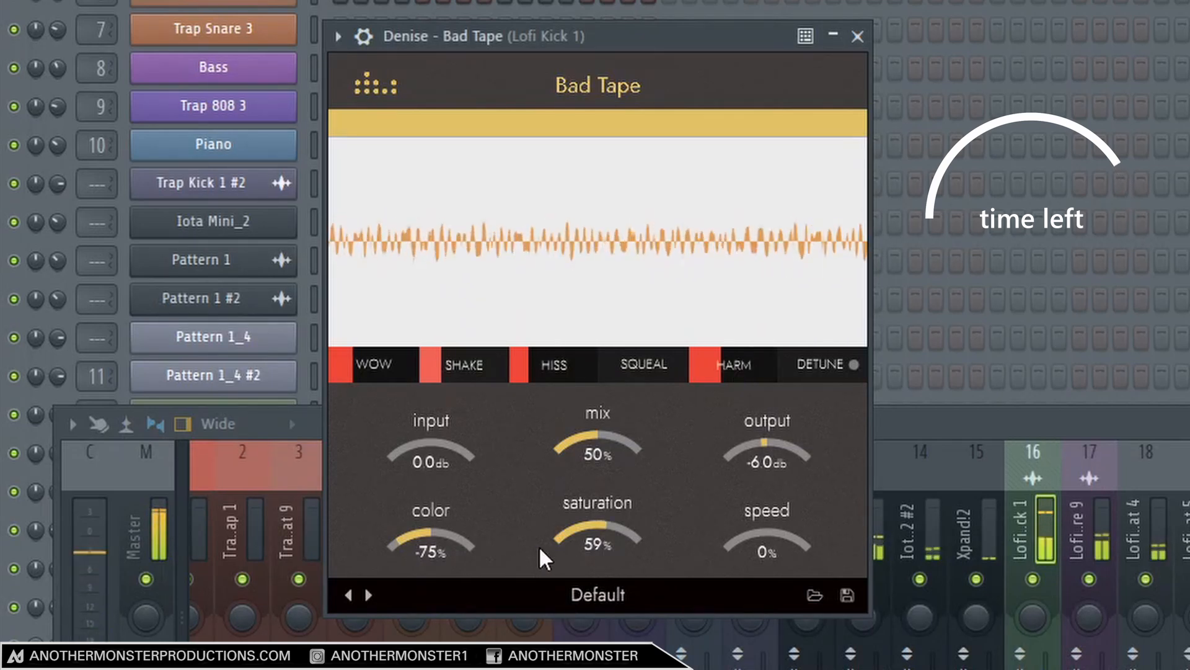
pyautogui.moveTo(593, 558); pyautogui.dragTo(593, 561)
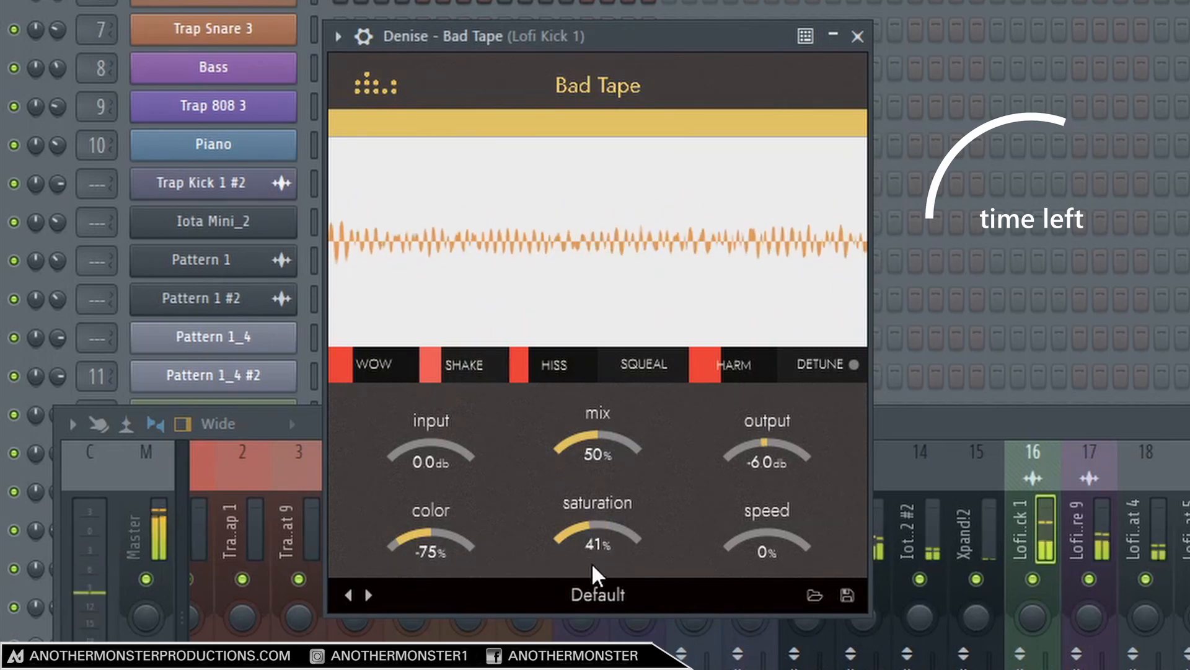
pyautogui.moveTo(592, 563); pyautogui.dragTo(599, 569)
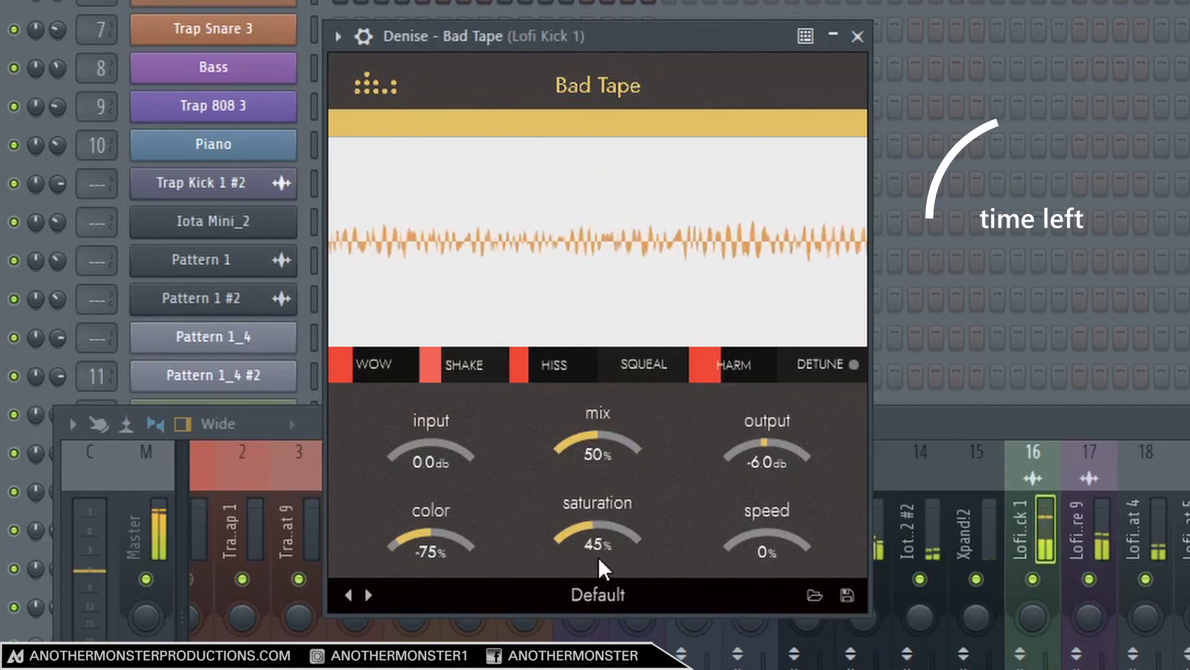
pyautogui.moveTo(599, 555); pyautogui.dragTo(600, 554)
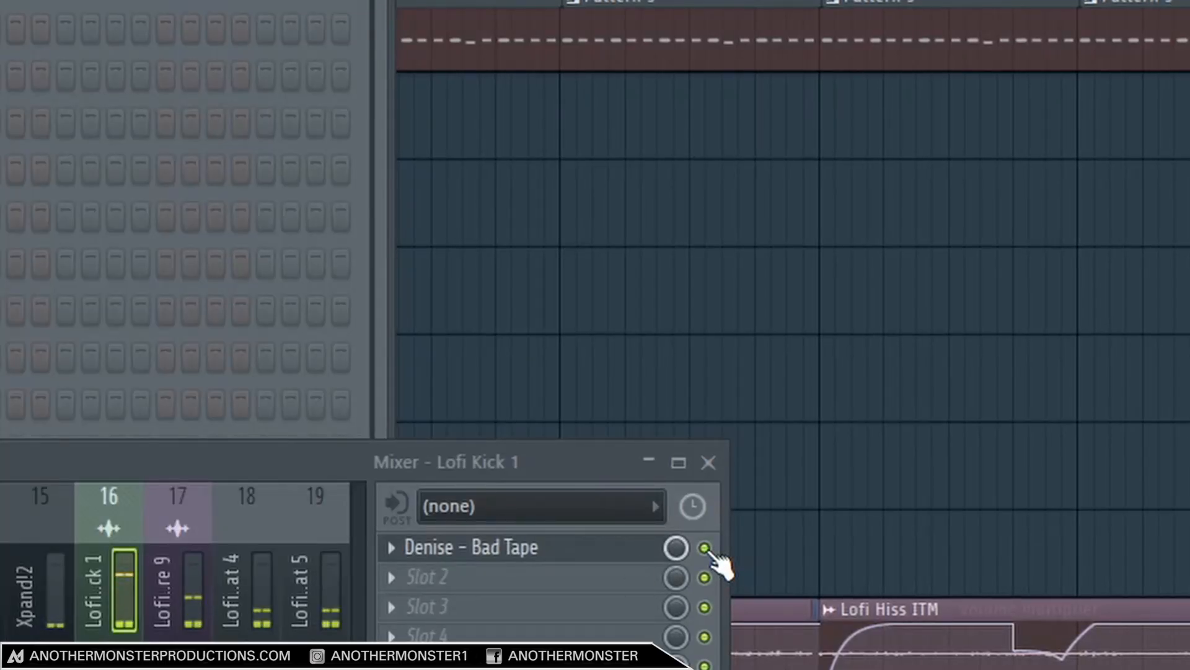
pyautogui.click(706, 548)
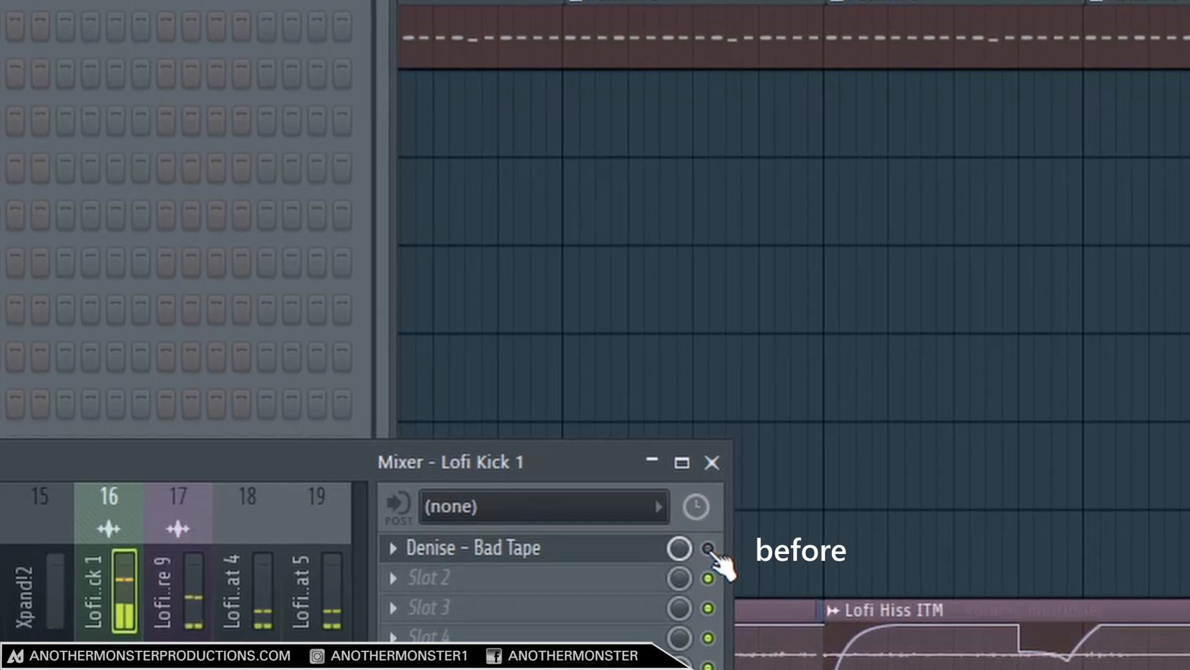
pyautogui.click(708, 548)
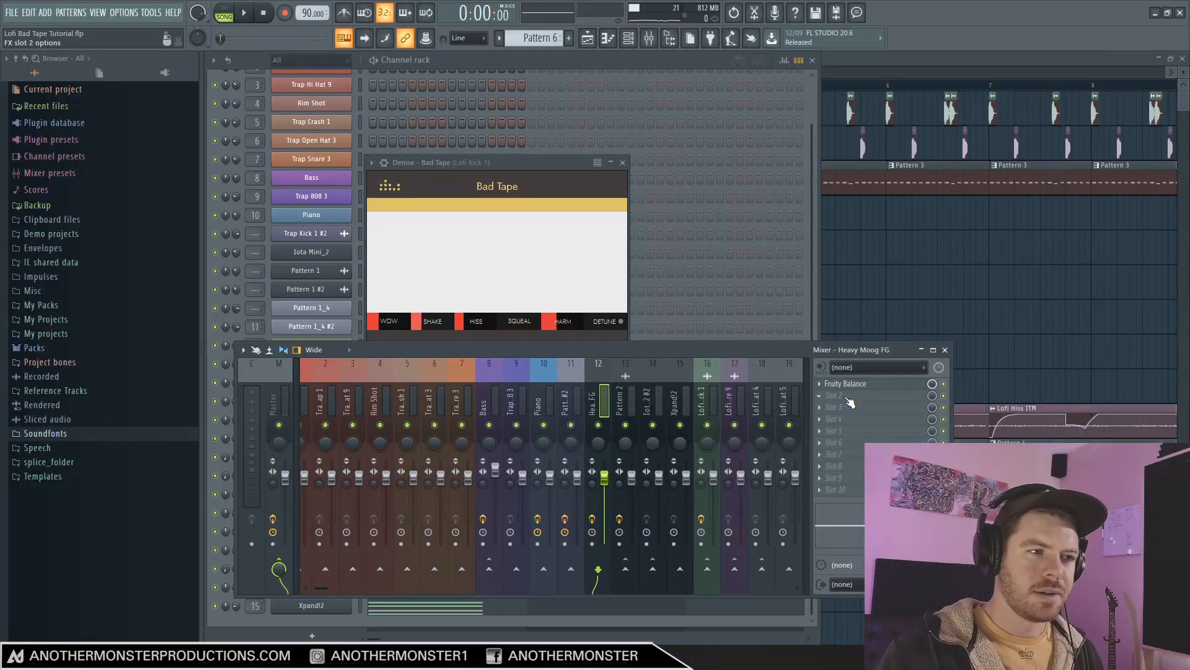
# Add Denise - Bad Tape to the second effect slot of the Heavy Moog FG mixer track.
pyautogui.click(844, 395)
pyautogui.moveTo(853, 369)
pyautogui.click(991, 28)
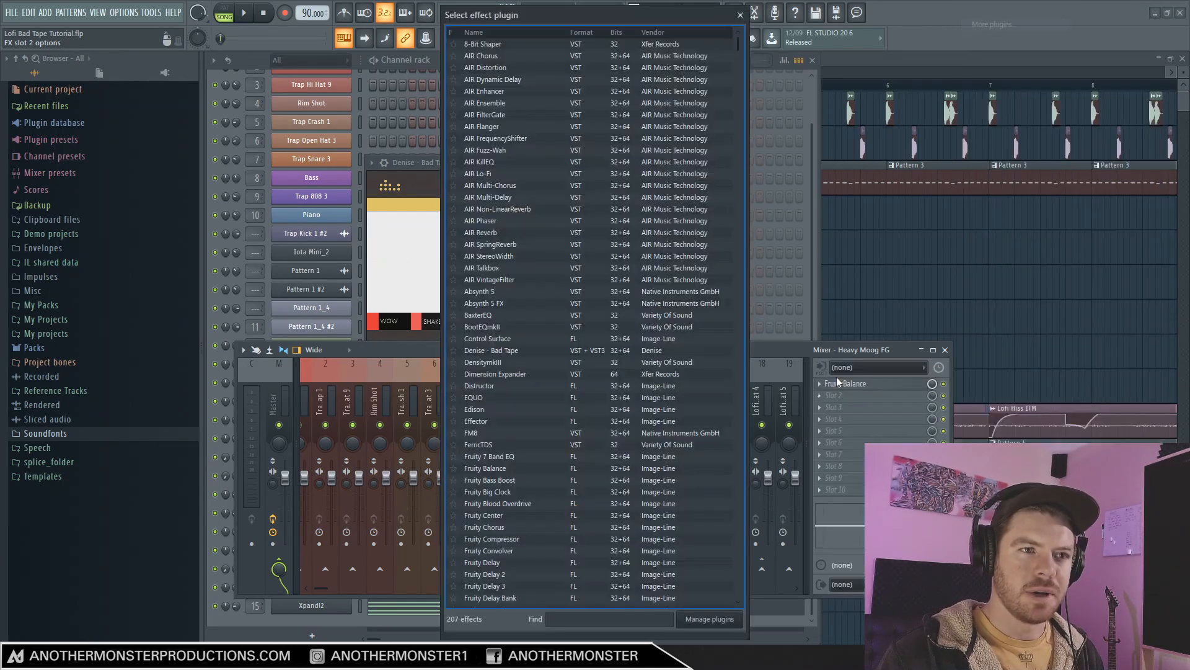
pyautogui.click(618, 619)
pyautogui.write('bad')
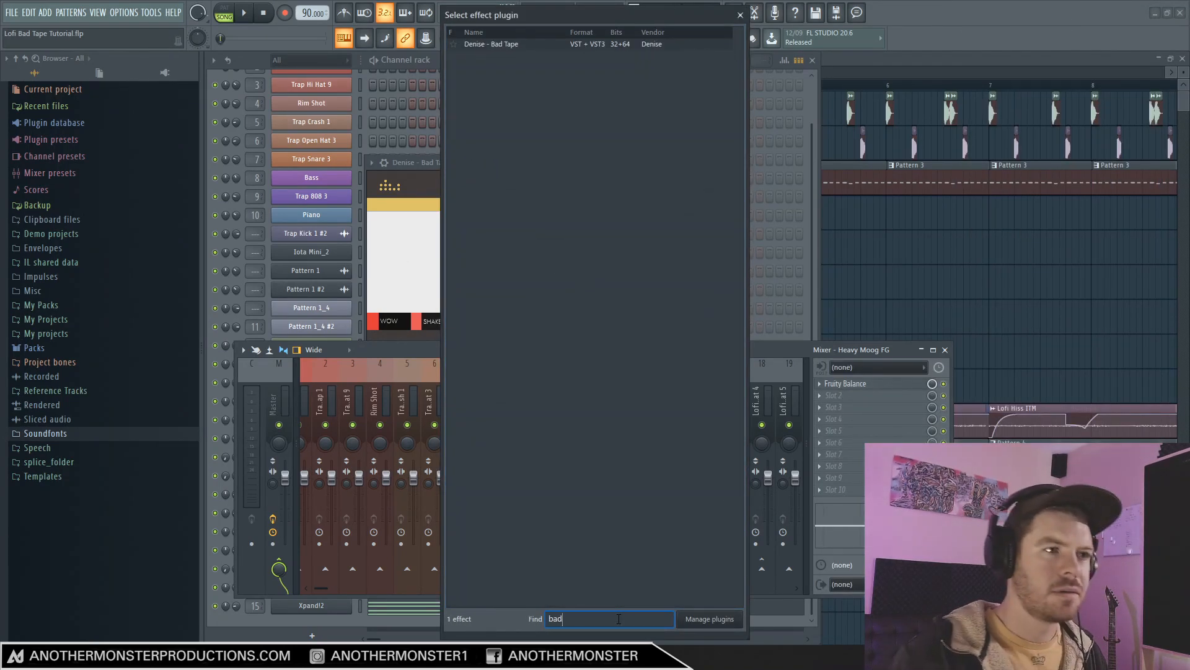
pyautogui.press('Return')
# Solo the SUB track and set the Heavy Moog FG Bad Tape to 92% color and 55% saturation.
pyautogui.moveTo(295, 389); pyautogui.dragTo(302, 413)
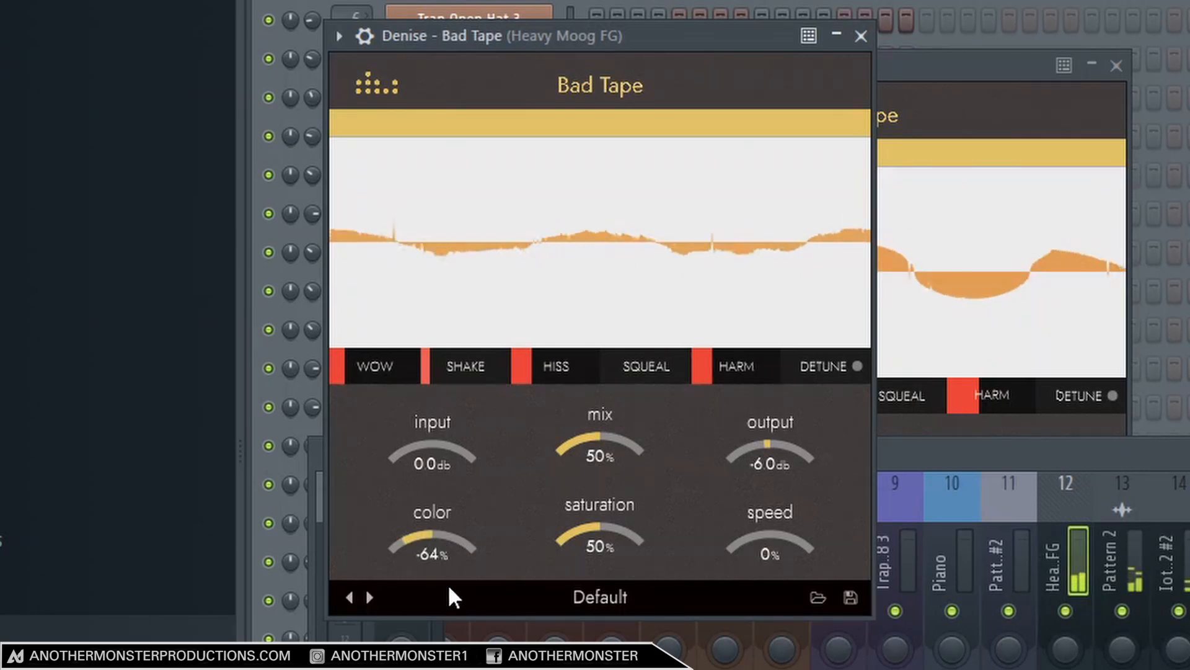
pyautogui.moveTo(448, 586); pyautogui.dragTo(459, 442)
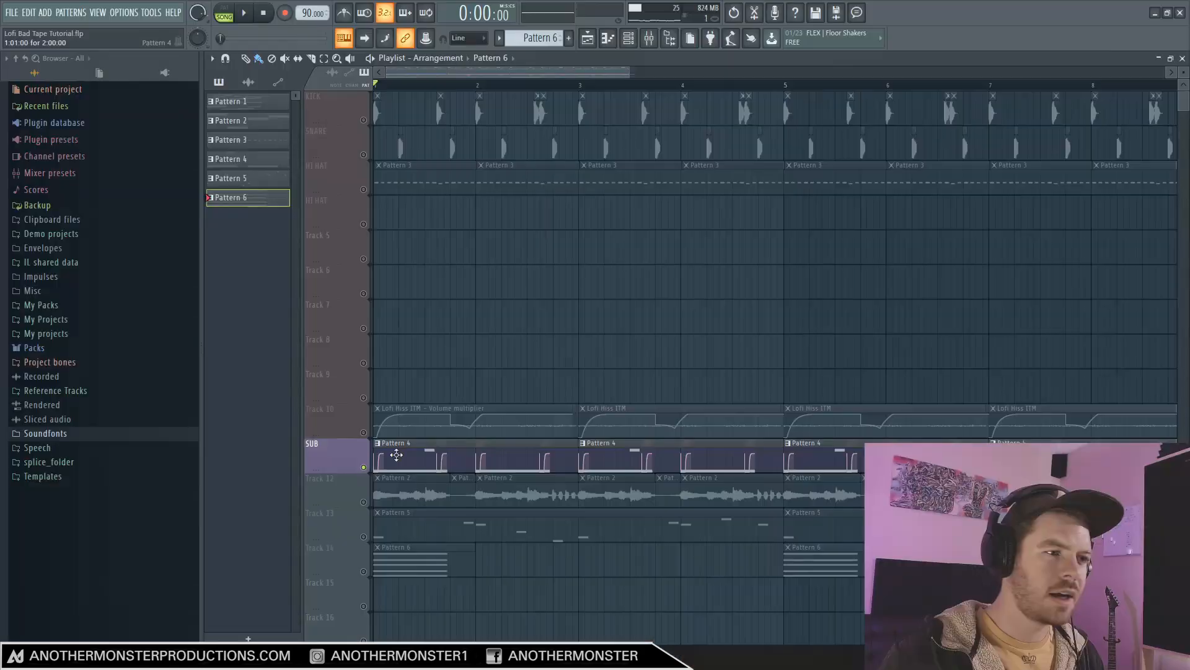
pyautogui.click(650, 37)
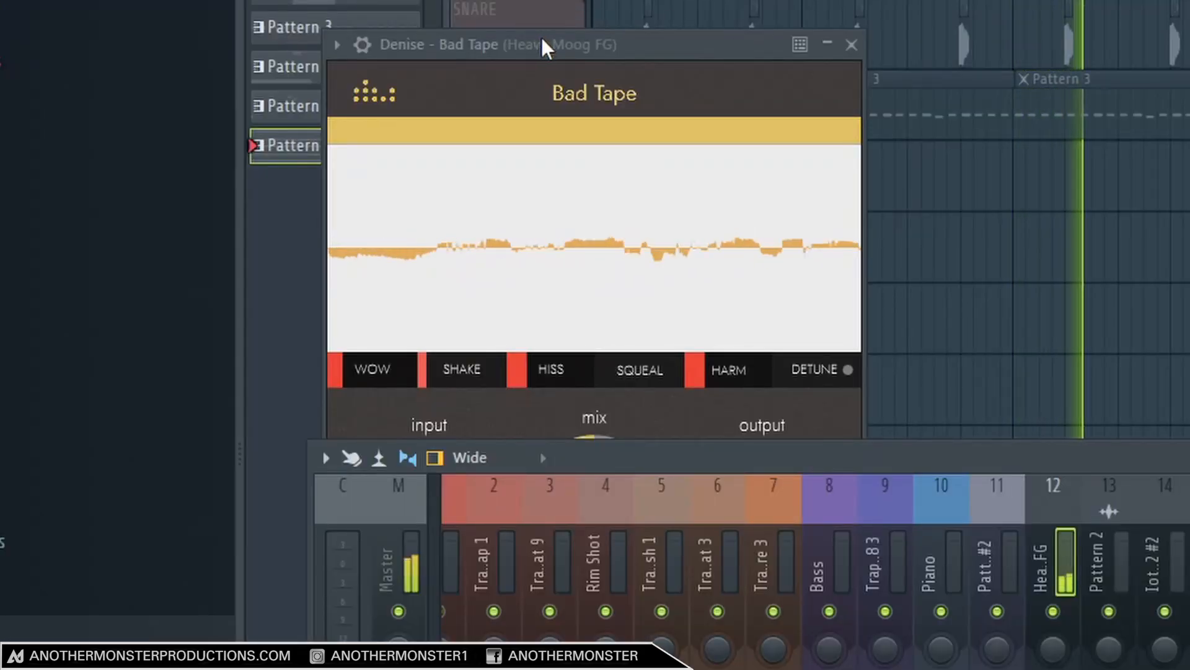
pyautogui.click(545, 45)
pyautogui.moveTo(434, 555); pyautogui.dragTo(448, 651)
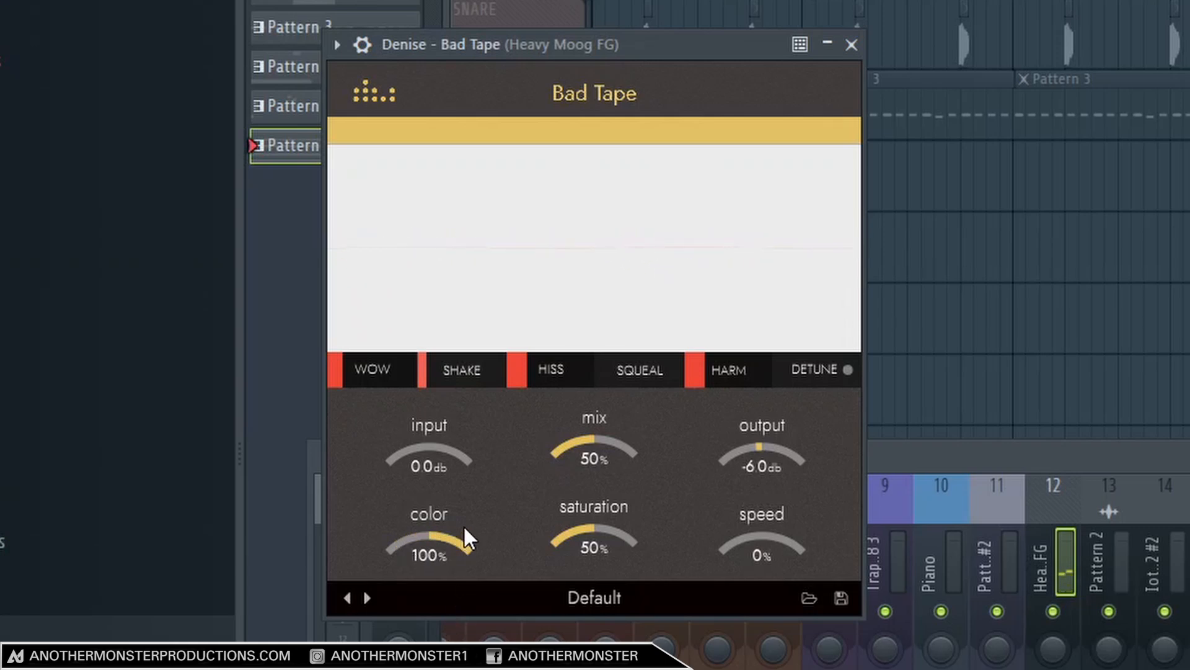
pyautogui.moveTo(463, 529); pyautogui.dragTo(460, 543)
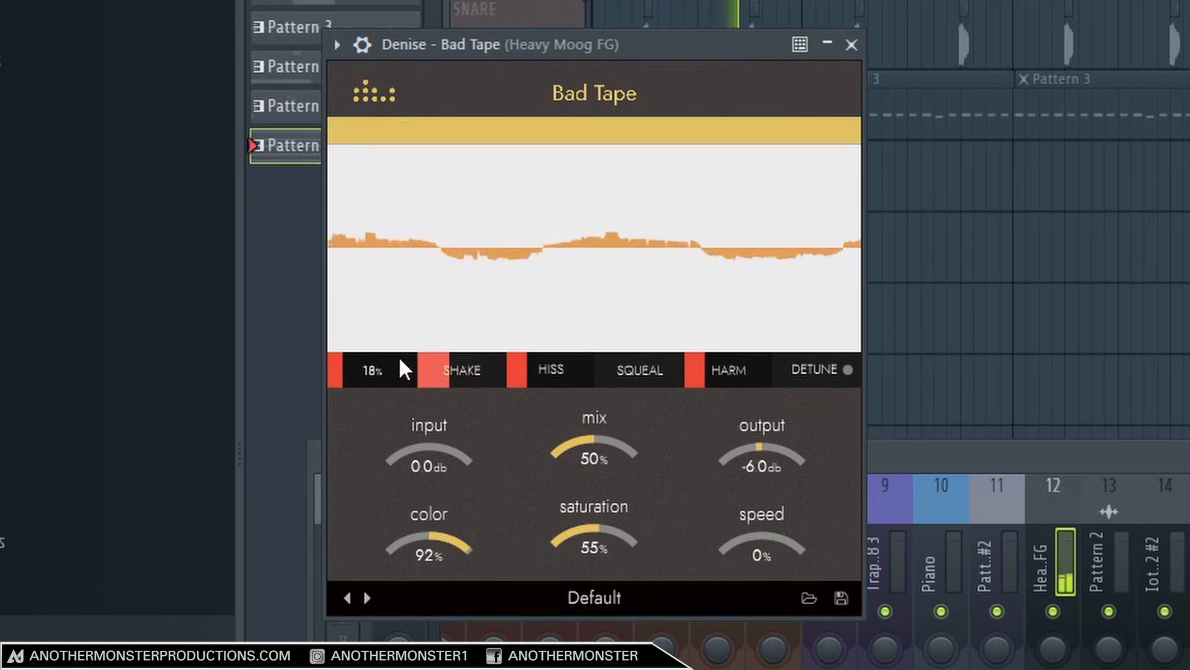
# Raise Wow to 42% and adjust the Hiss and Harm amounts on the soloed bass.
pyautogui.moveTo(399, 356); pyautogui.dragTo(399, 325)
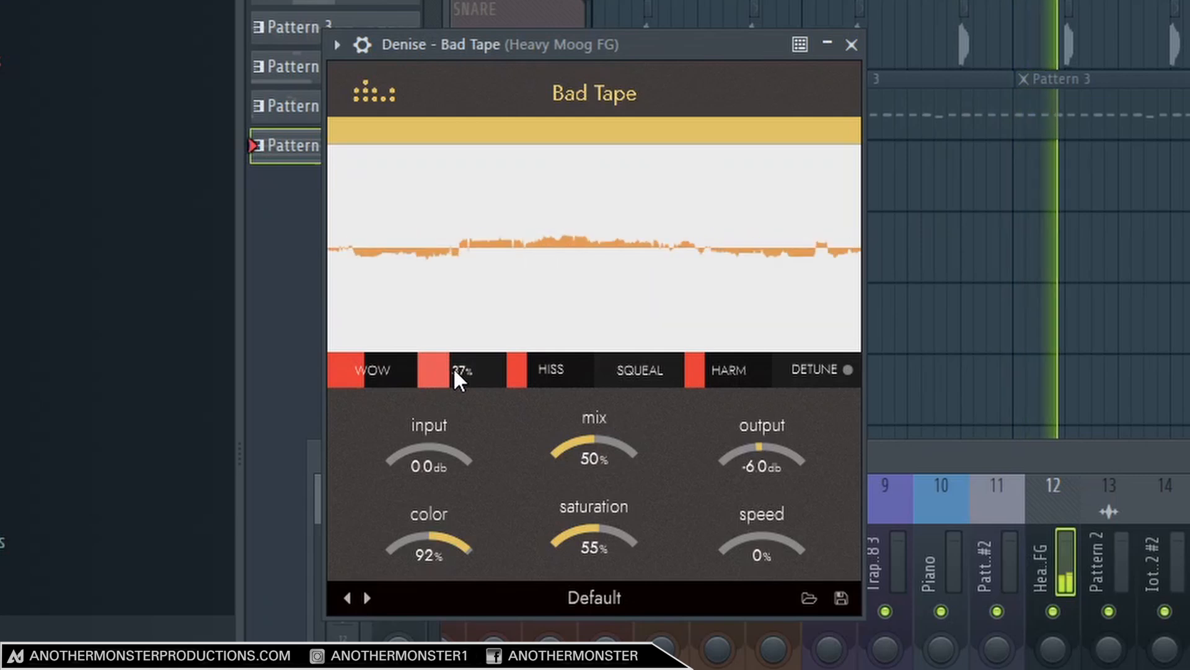
pyautogui.moveTo(555, 382)
pyautogui.mouseDown()
pyautogui.moveTo(559, 366)
pyautogui.moveTo(553, 373)
pyautogui.mouseUp()
pyautogui.moveTo(717, 381); pyautogui.dragTo(720, 370)
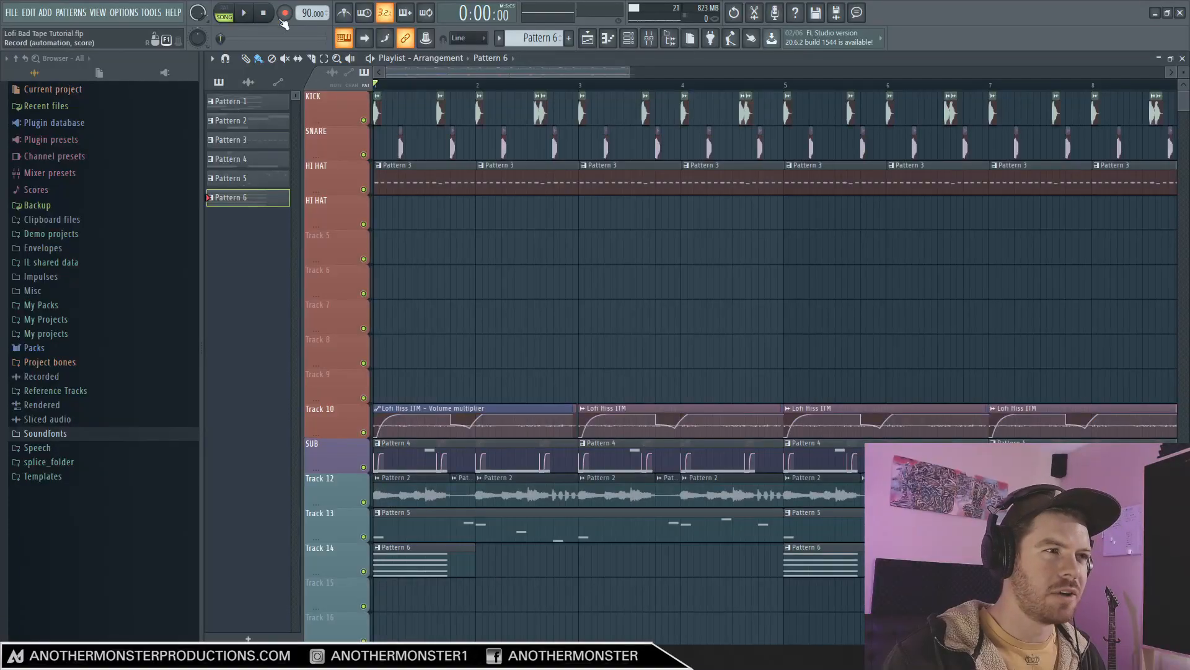
# Play the full mix, reopen the Heavy Moog FG Bad Tape and set its Harm to 23%.
pyautogui.press('space')
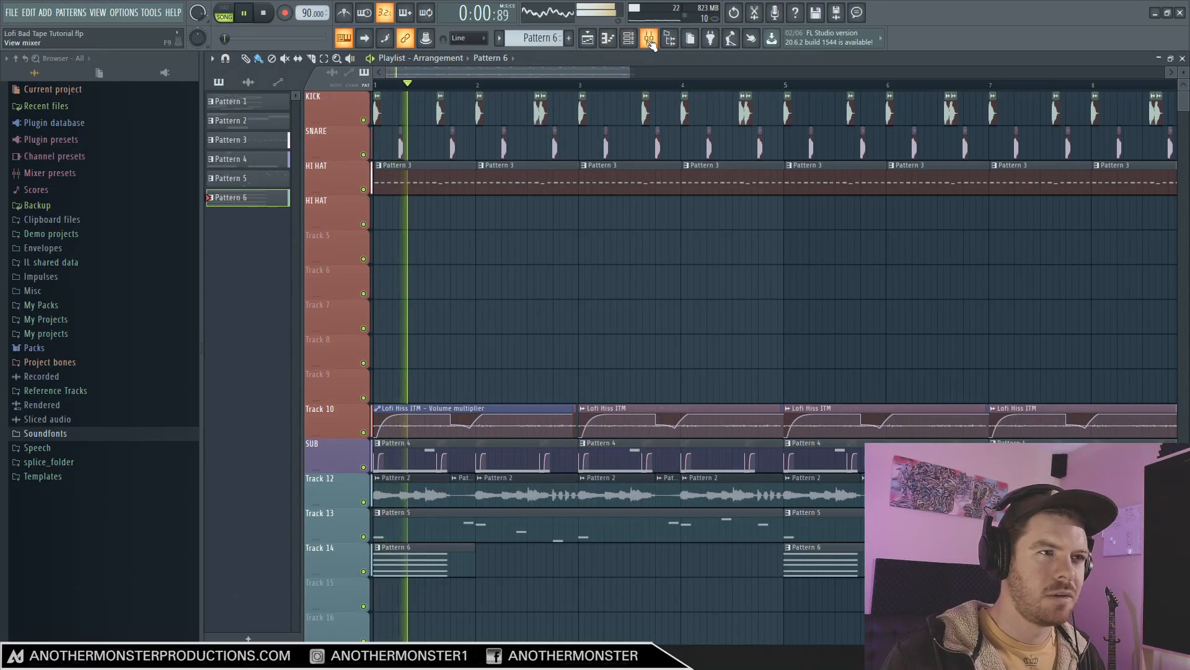
pyautogui.press('F9')
pyautogui.click(853, 396)
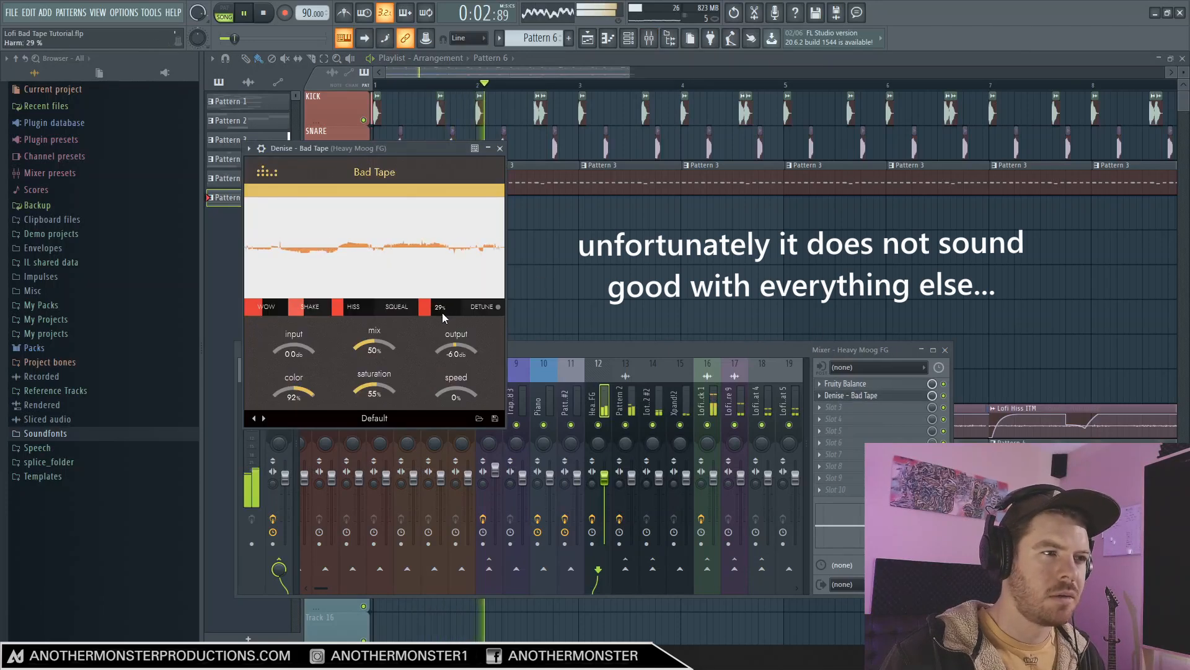
pyautogui.scroll(7, 440, 316)
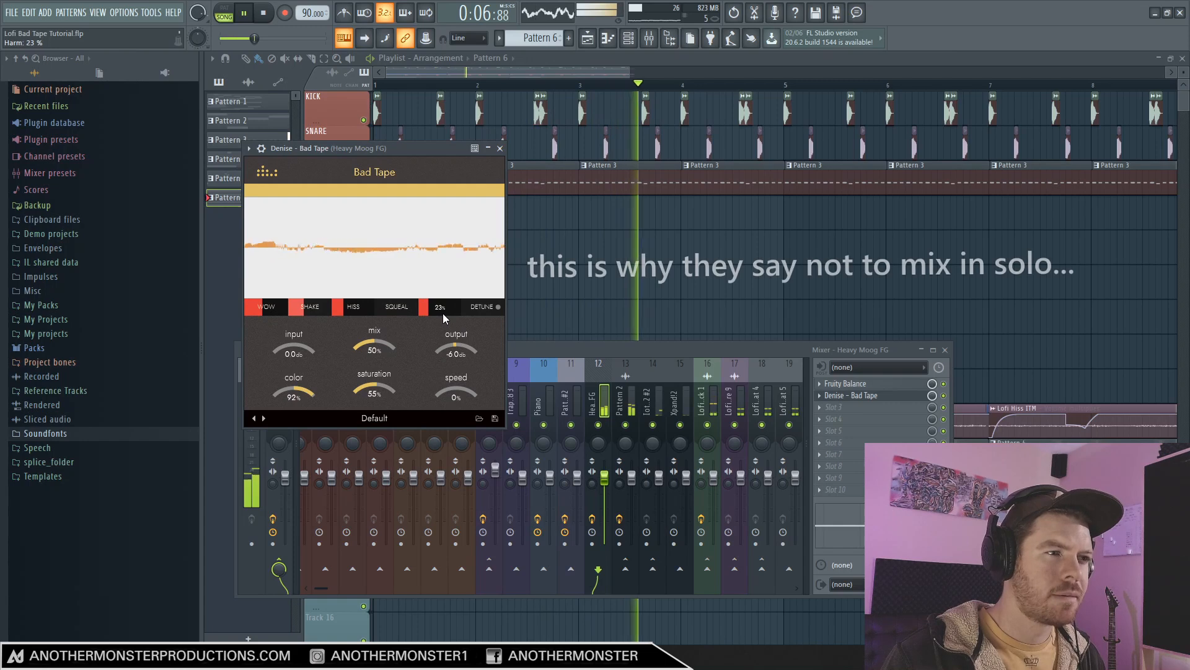
# Set the Heavy Moog FG Bad Tape's color to -44% and lower its Hiss and Harm during playback.
pyautogui.moveTo(295, 391); pyautogui.dragTo(296, 440)
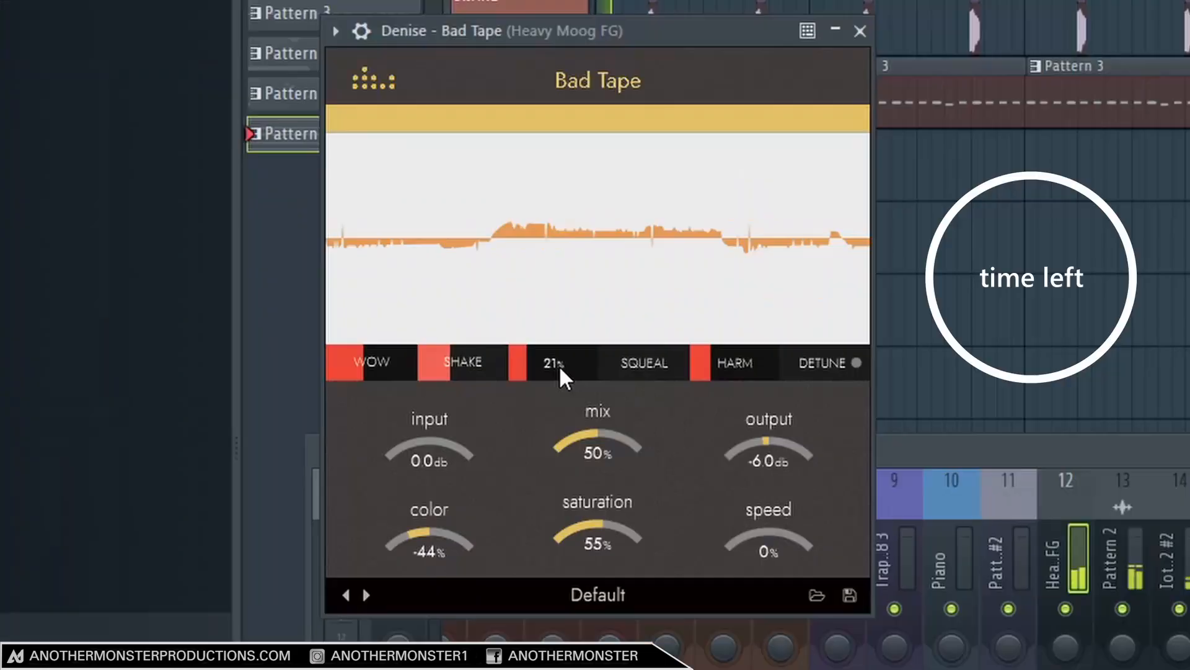
pyautogui.moveTo(357, 309); pyautogui.dragTo(353, 308)
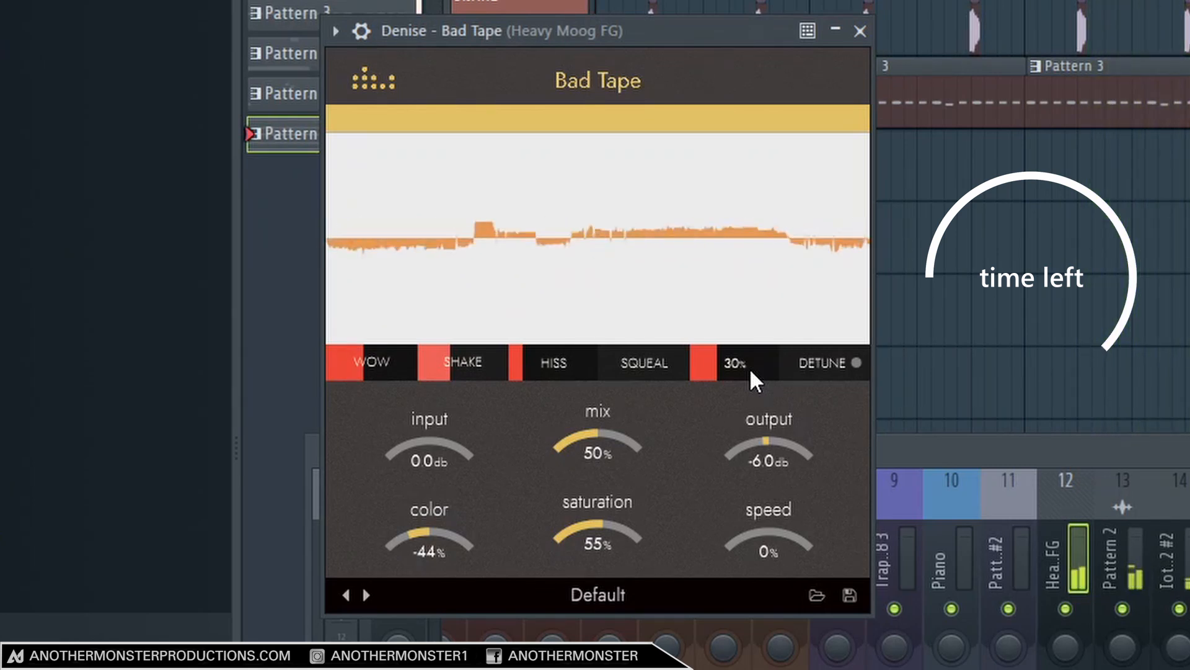
pyautogui.moveTo(750, 371); pyautogui.dragTo(736, 374)
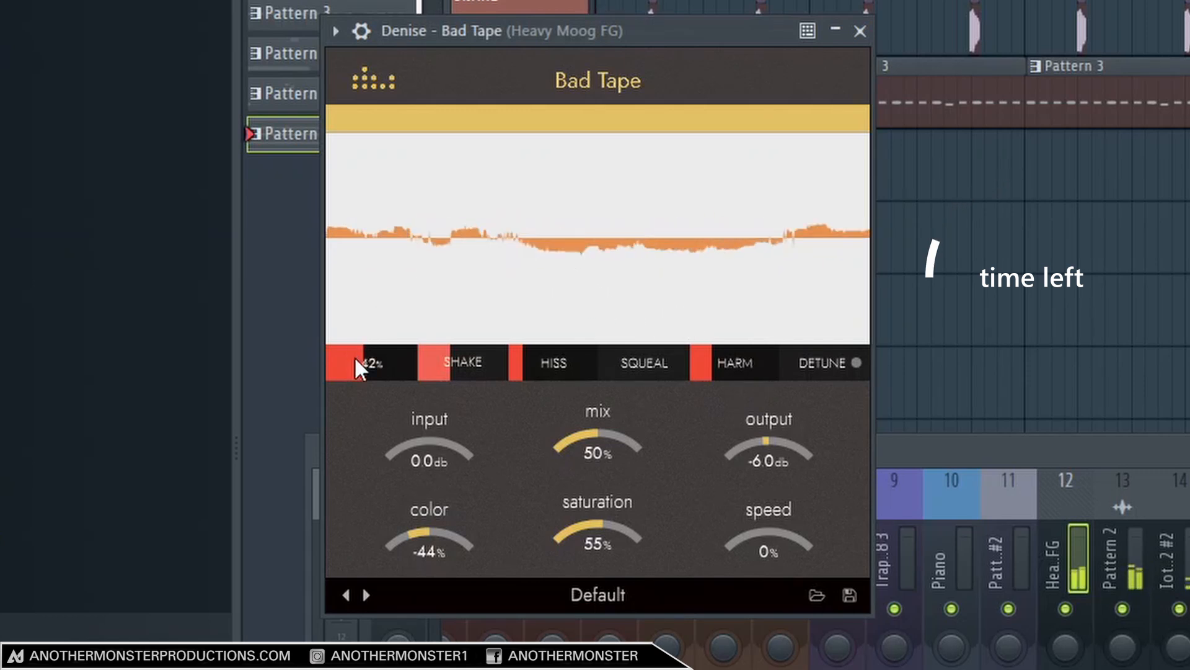
pyautogui.moveTo(482, 369)
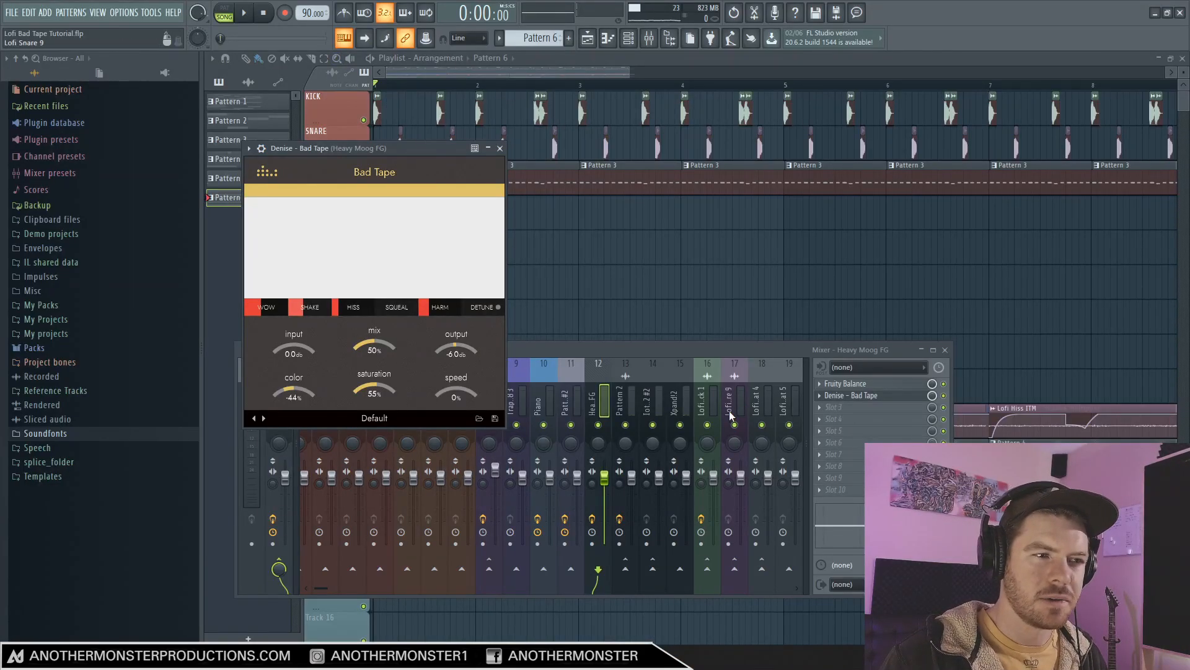
# Add Denise - Bad Tape to the first effect slot of the Master track.
pyautogui.click(850, 395)
pyautogui.click(276, 399)
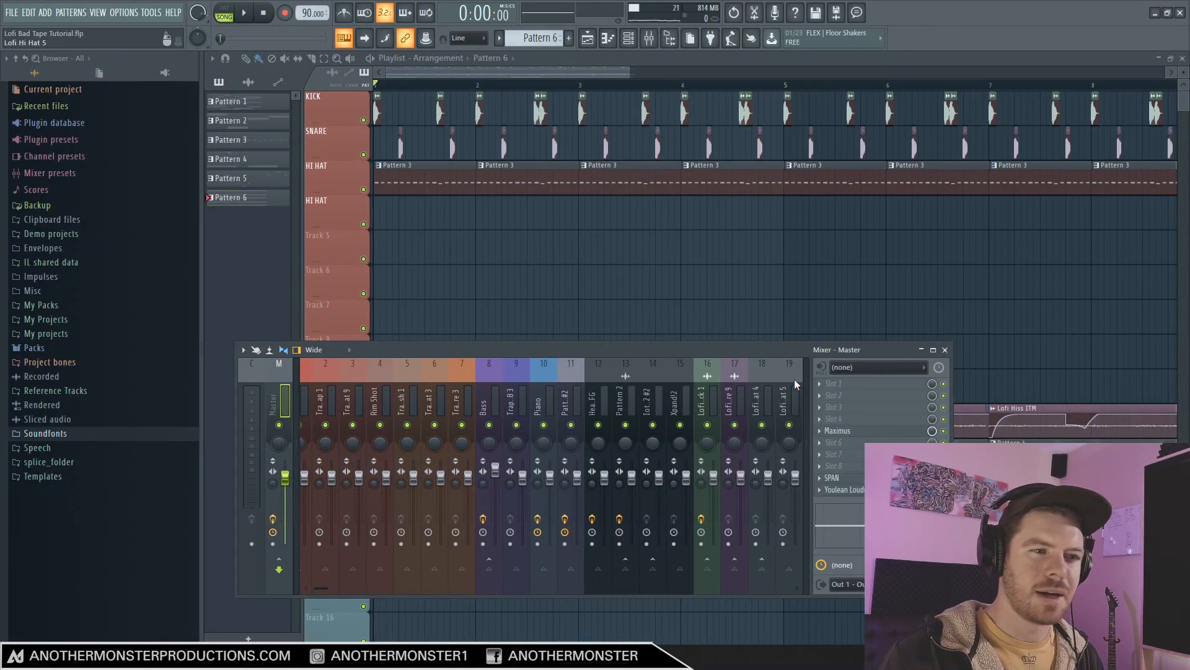
pyautogui.click(884, 383)
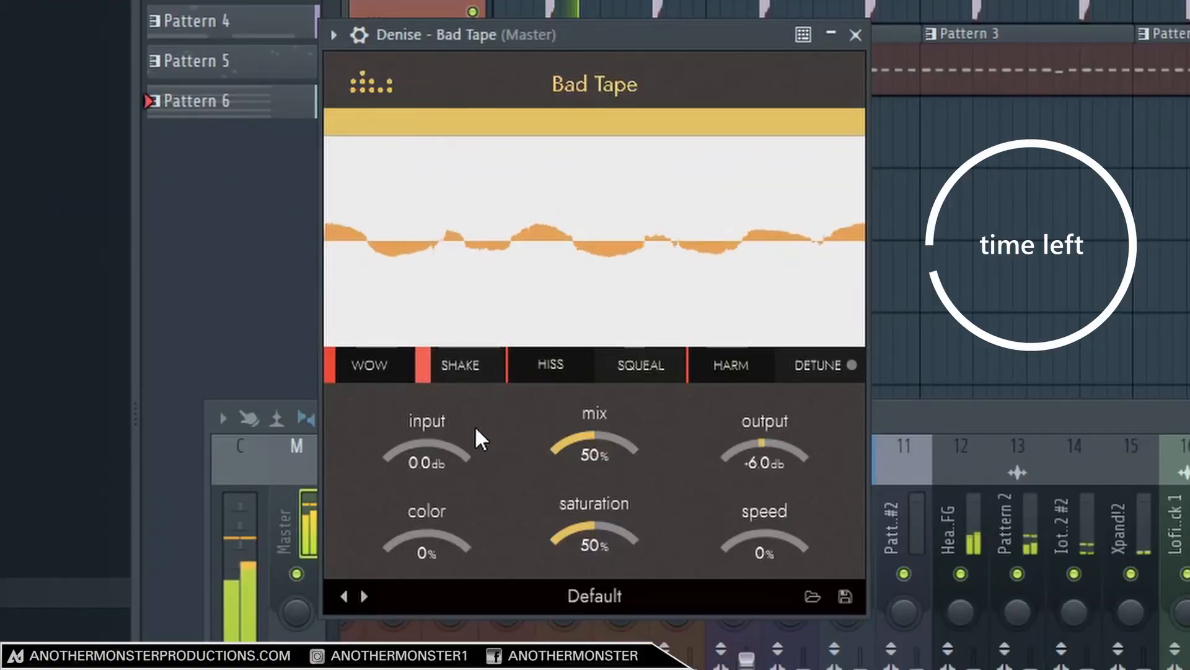
pyautogui.moveTo(444, 372)
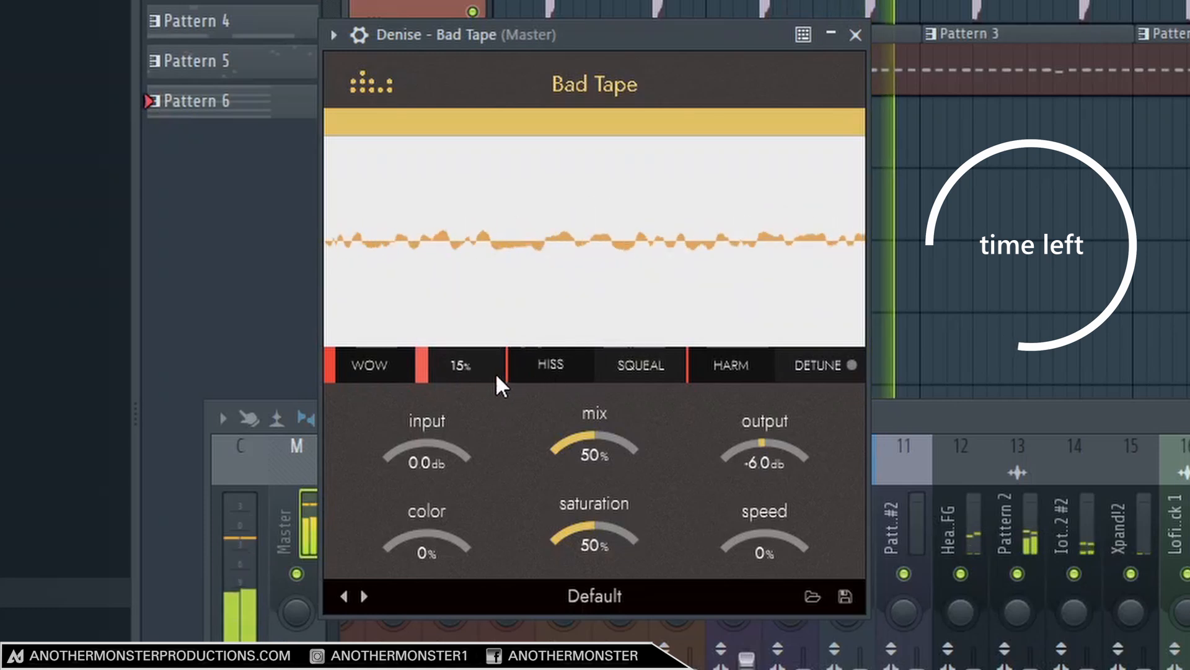
# Adjust the saturation of the Master's Bad Tape to 44% and set its color to 48% during playback.
pyautogui.moveTo(595, 530); pyautogui.dragTo(598, 587)
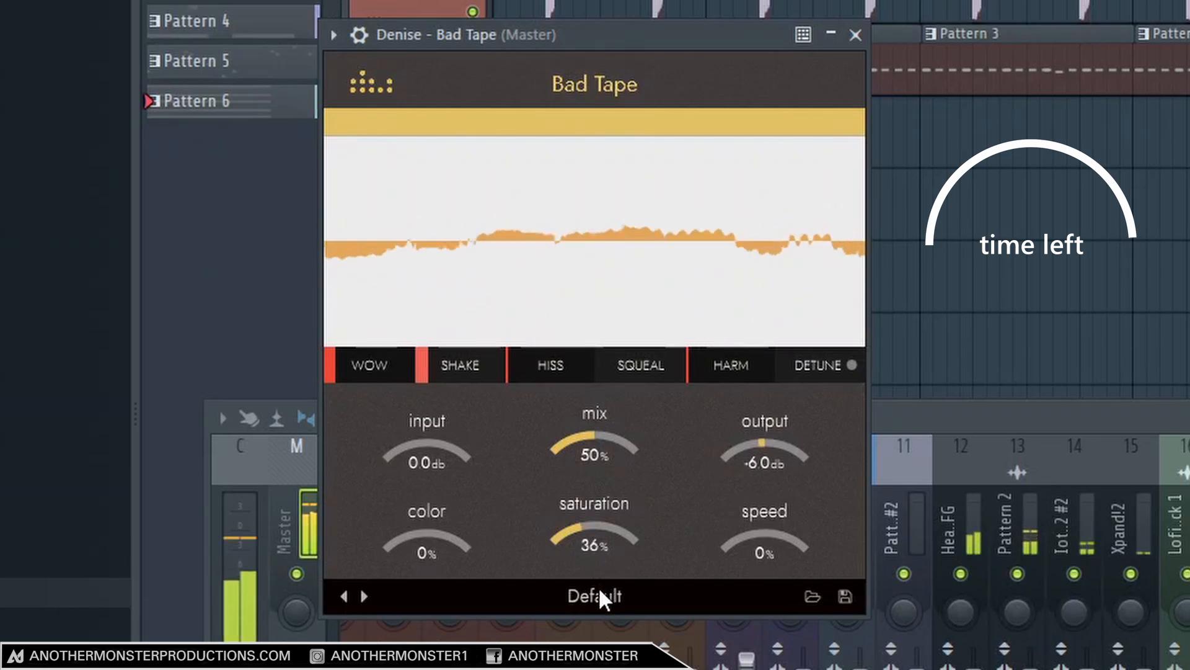
pyautogui.moveTo(598, 586); pyautogui.dragTo(597, 528)
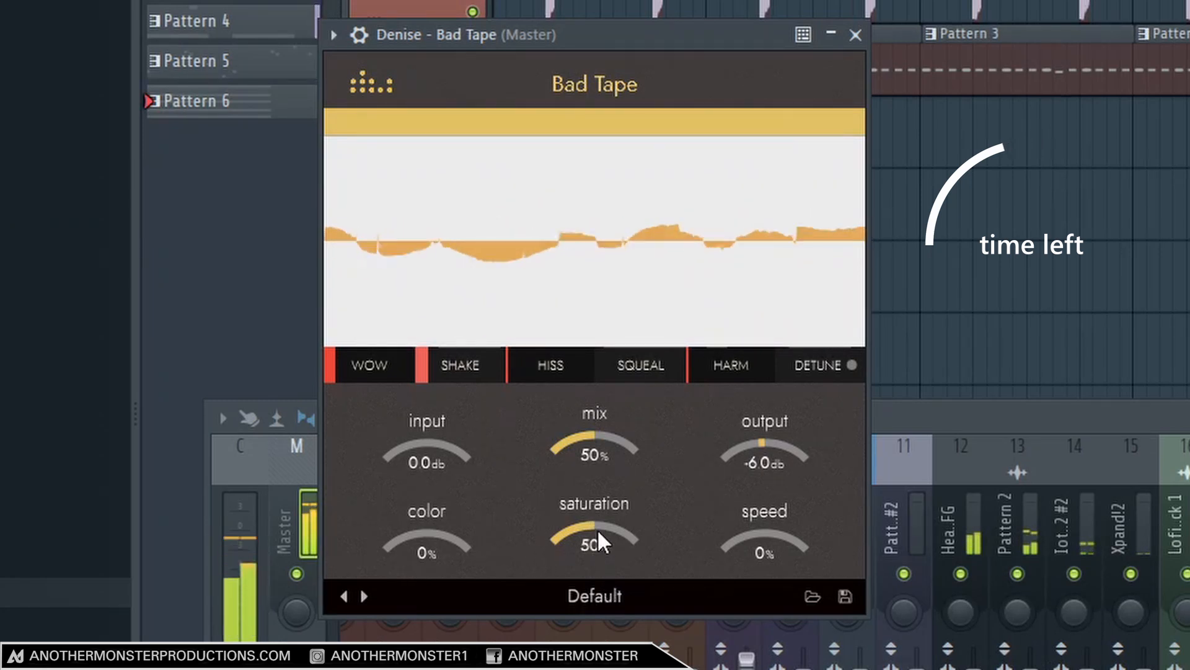
pyautogui.moveTo(430, 545); pyautogui.dragTo(433, 597)
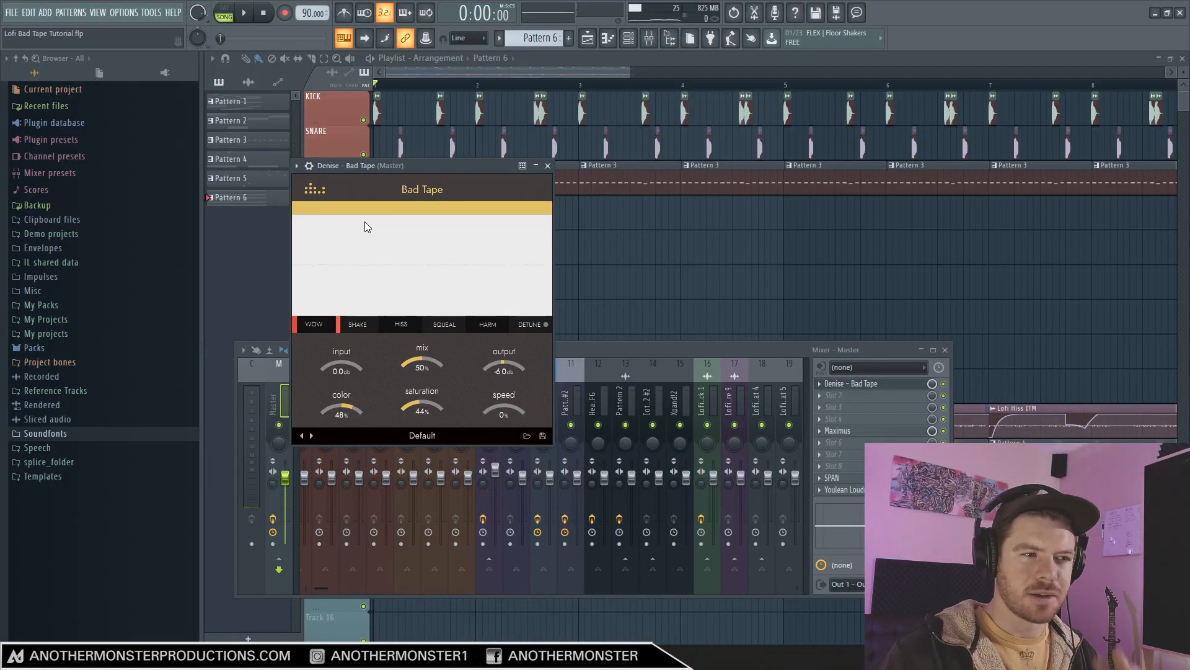
# Disable Bad Tape on the Lofi Kick 1, Heavy Moog FG and Pattern 2 mixer tracks.
pyautogui.click(720, 397)
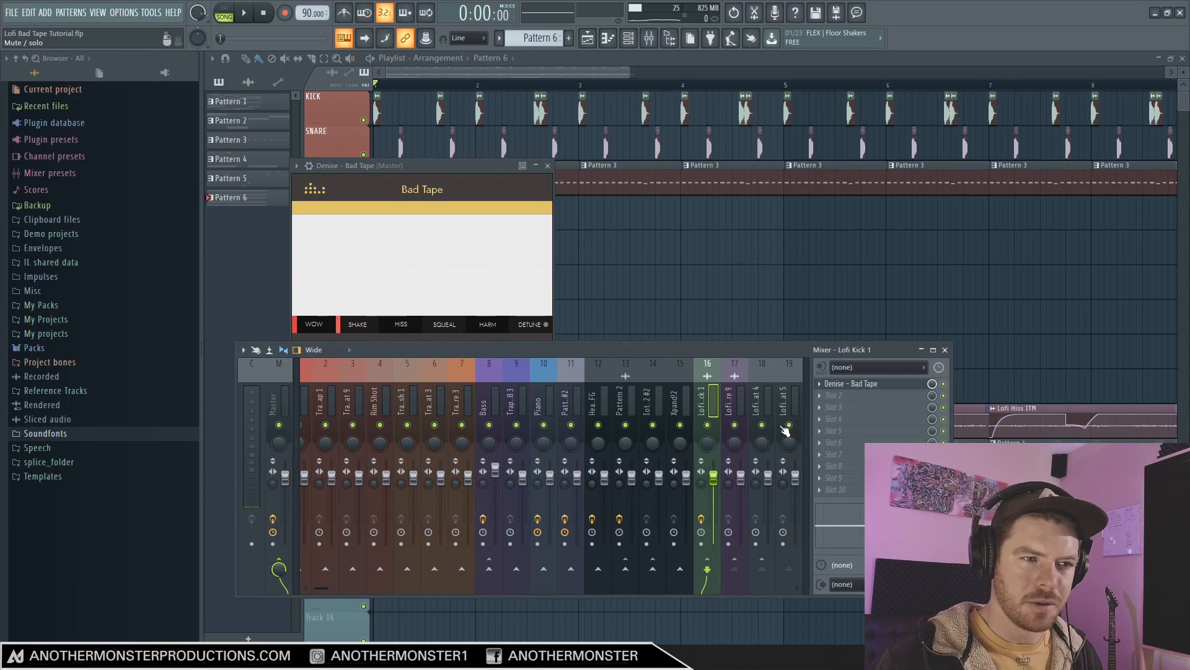
pyautogui.click(943, 383)
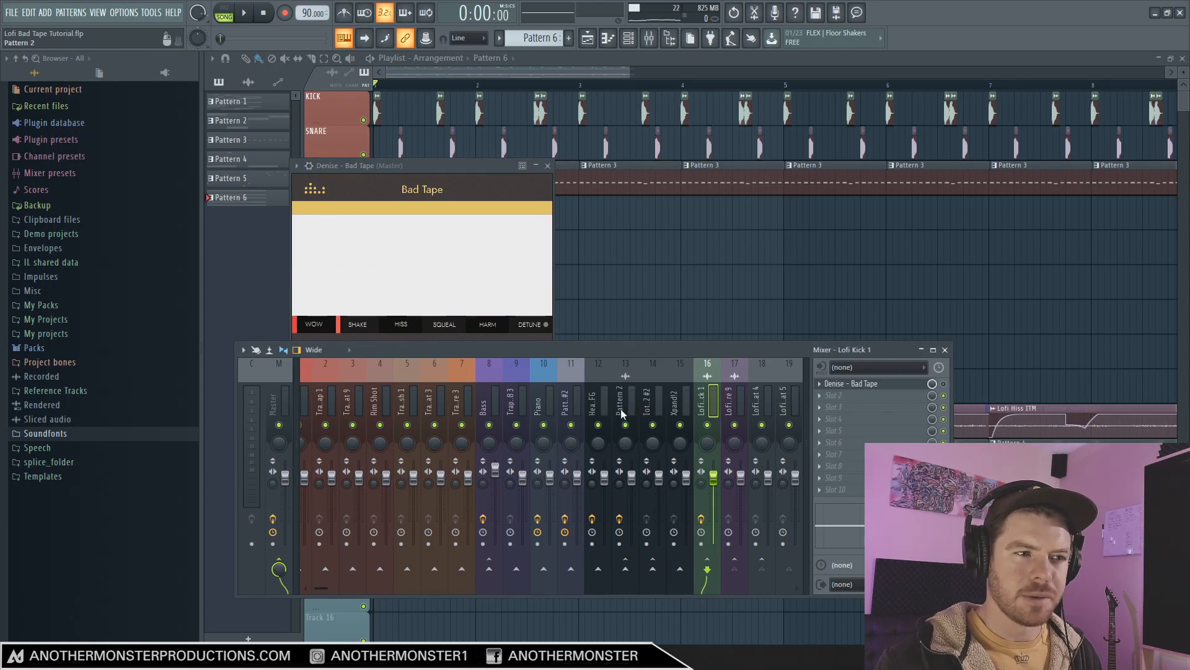
pyautogui.click(599, 409)
pyautogui.click(943, 395)
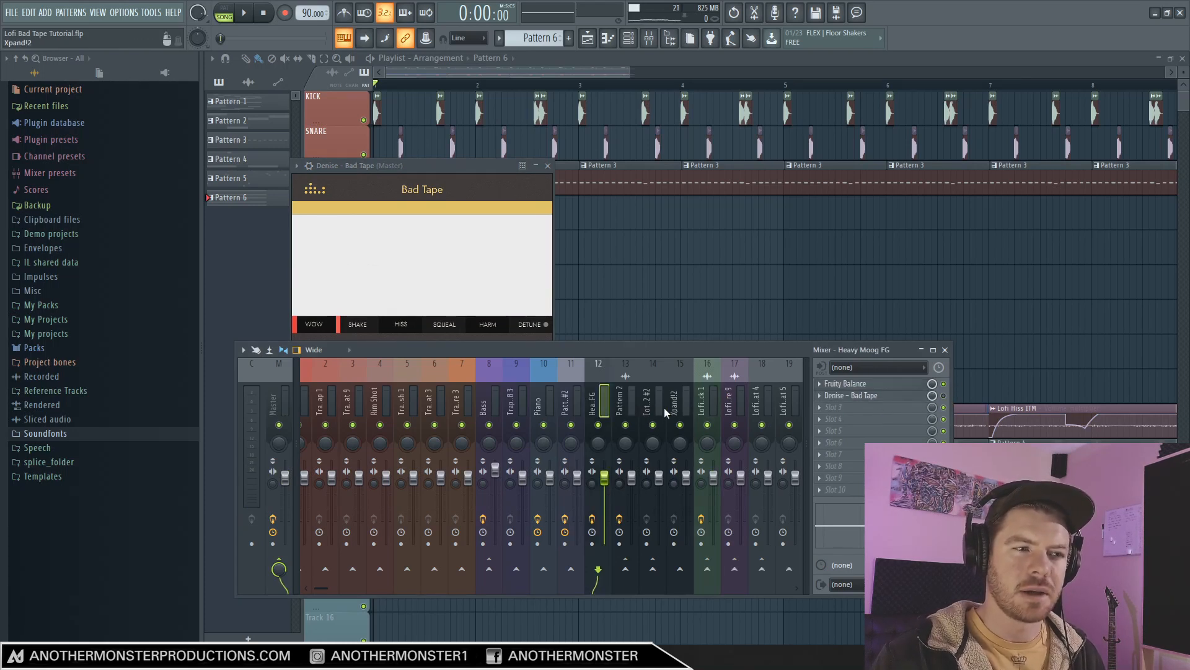
pyautogui.click(626, 403)
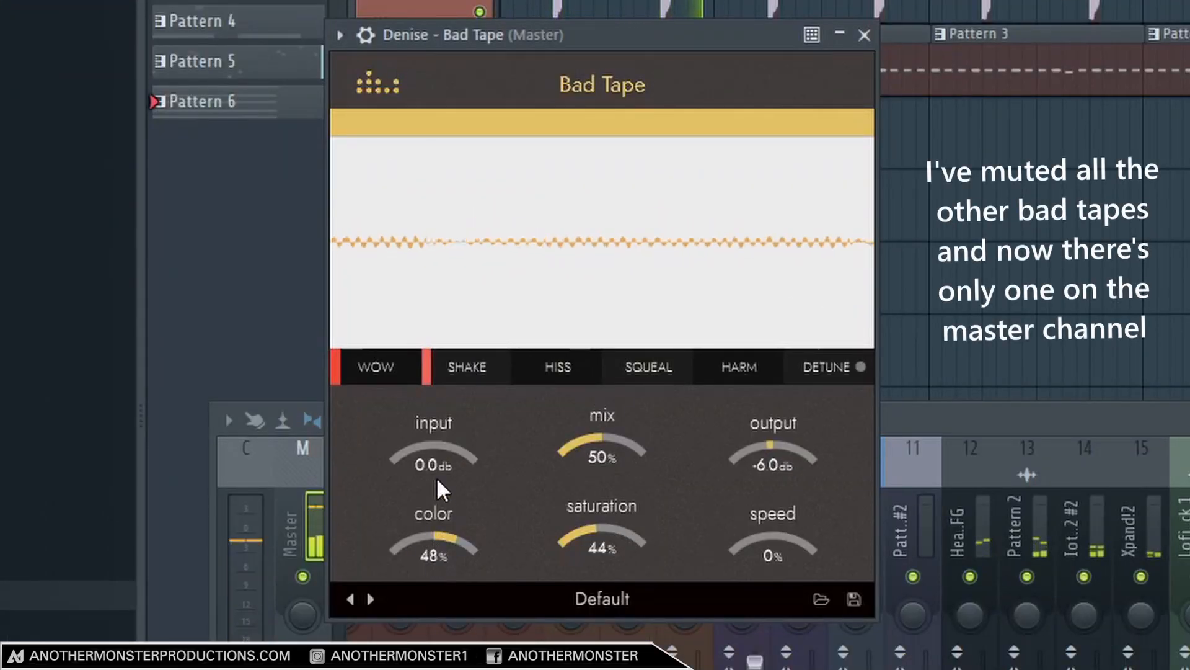
# Raise Wow, Hiss and Harm on the Master's Bad Tape, setting Shake to 31% and saturation to 53%.
pyautogui.moveTo(388, 370); pyautogui.dragTo(391, 347)
pyautogui.moveTo(481, 366); pyautogui.dragTo(485, 342)
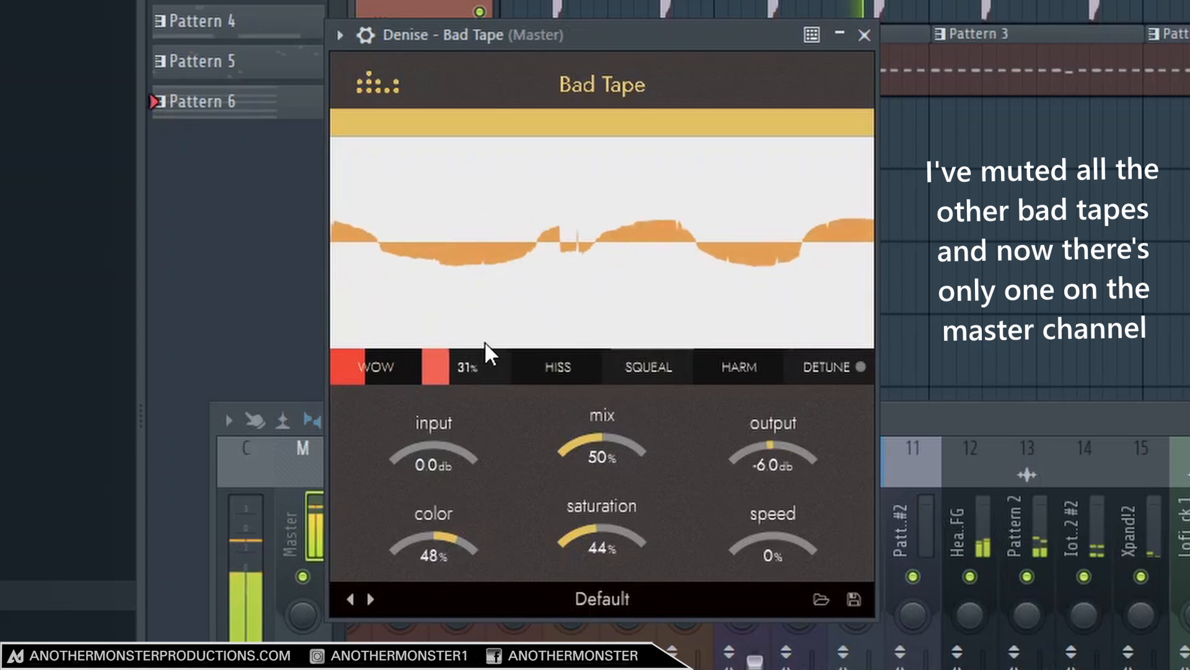
pyautogui.moveTo(591, 358); pyautogui.dragTo(578, 348)
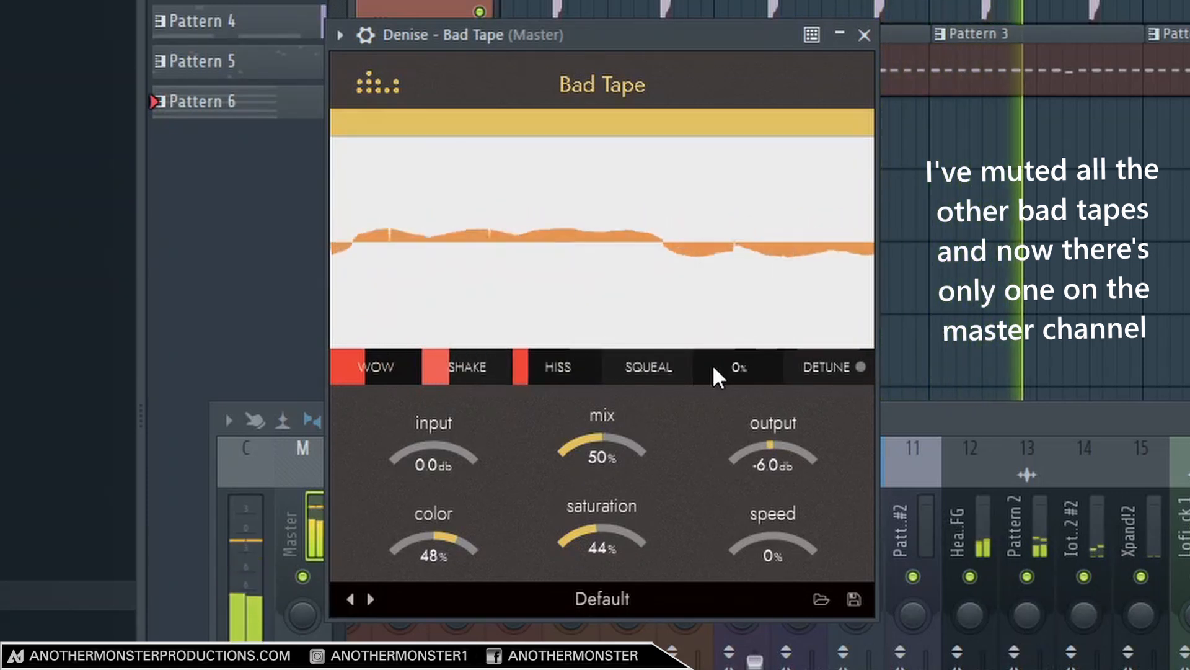
pyautogui.moveTo(738, 365); pyautogui.dragTo(738, 400)
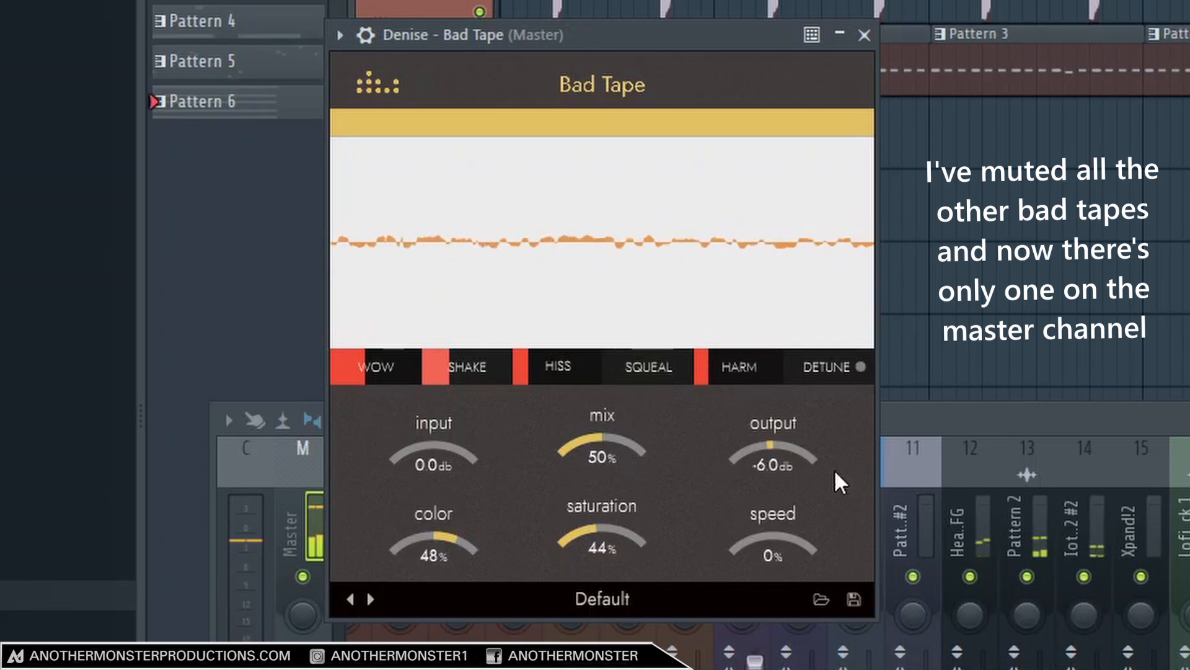
pyautogui.moveTo(618, 542); pyautogui.dragTo(627, 537)
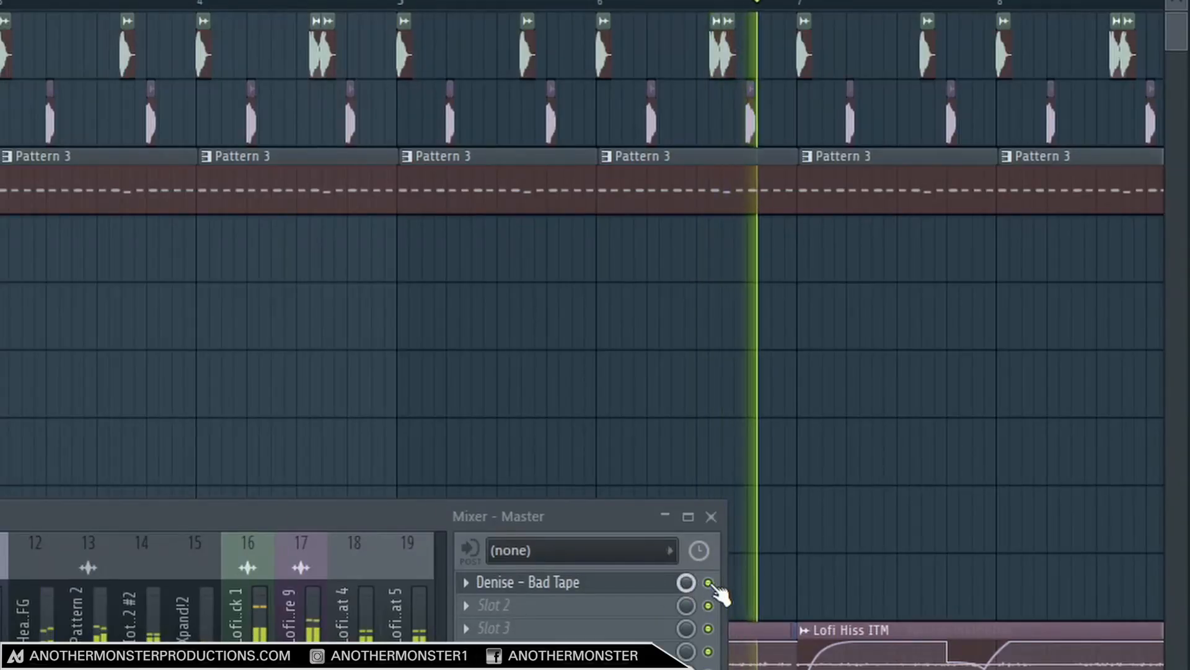
# Compare the mix before and after by toggling the Master's Bad Tape off and on during playback.
pyautogui.click(708, 582)
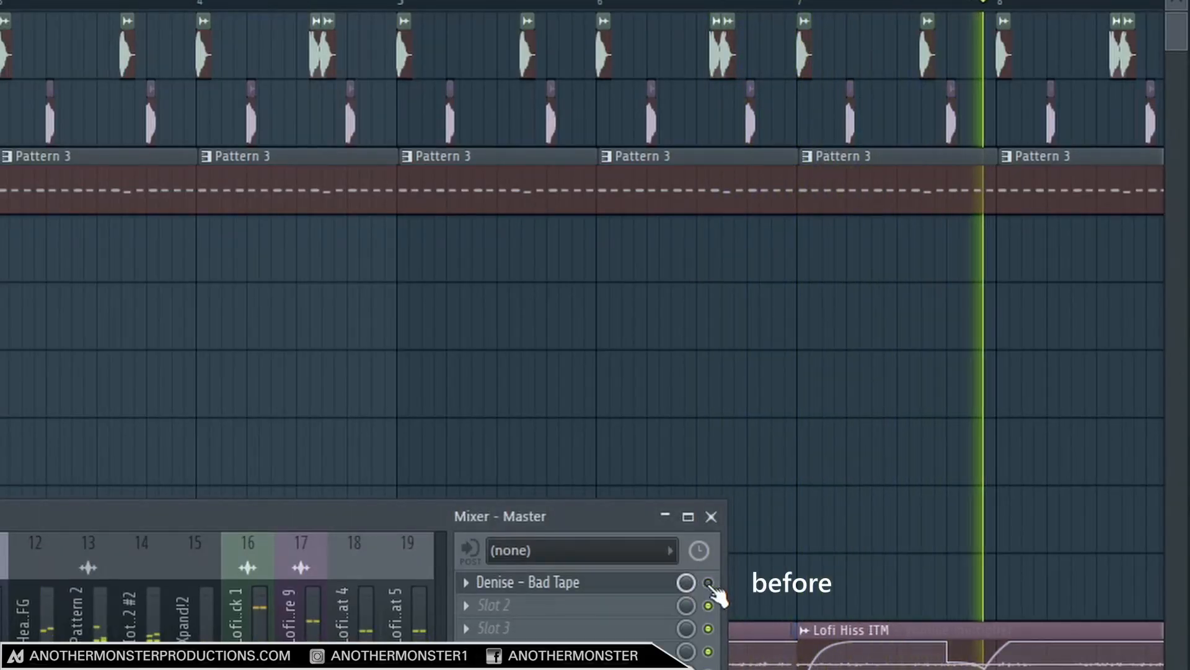
pyautogui.click(708, 583)
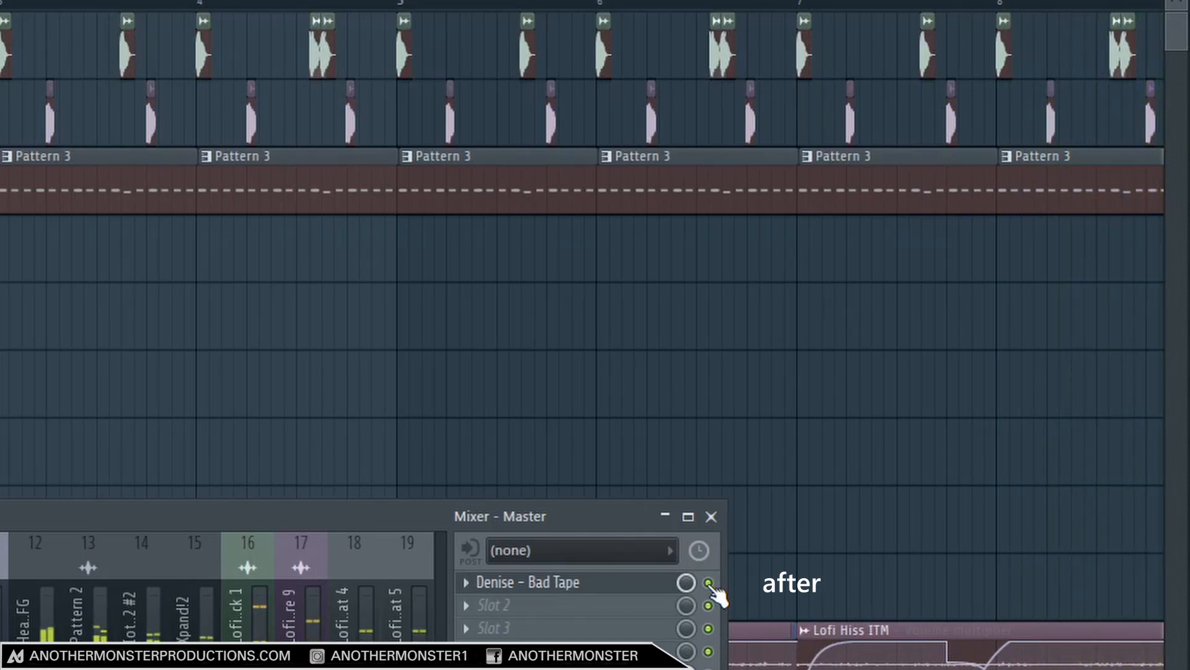
pyautogui.click(708, 582)
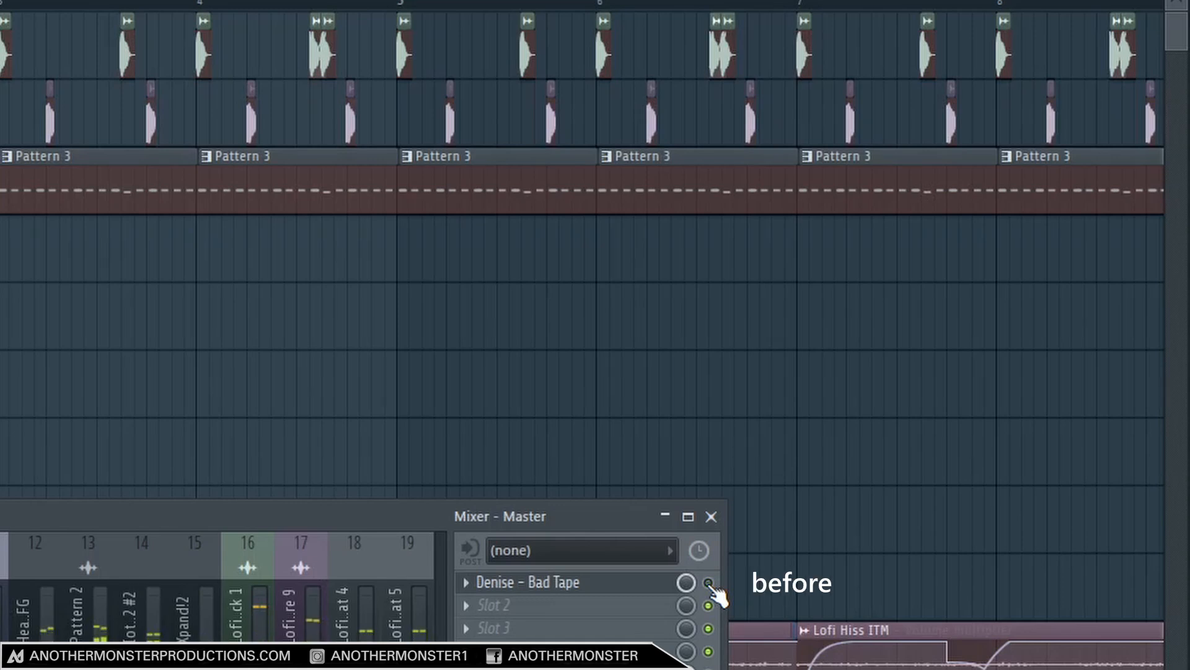
pyautogui.click(708, 583)
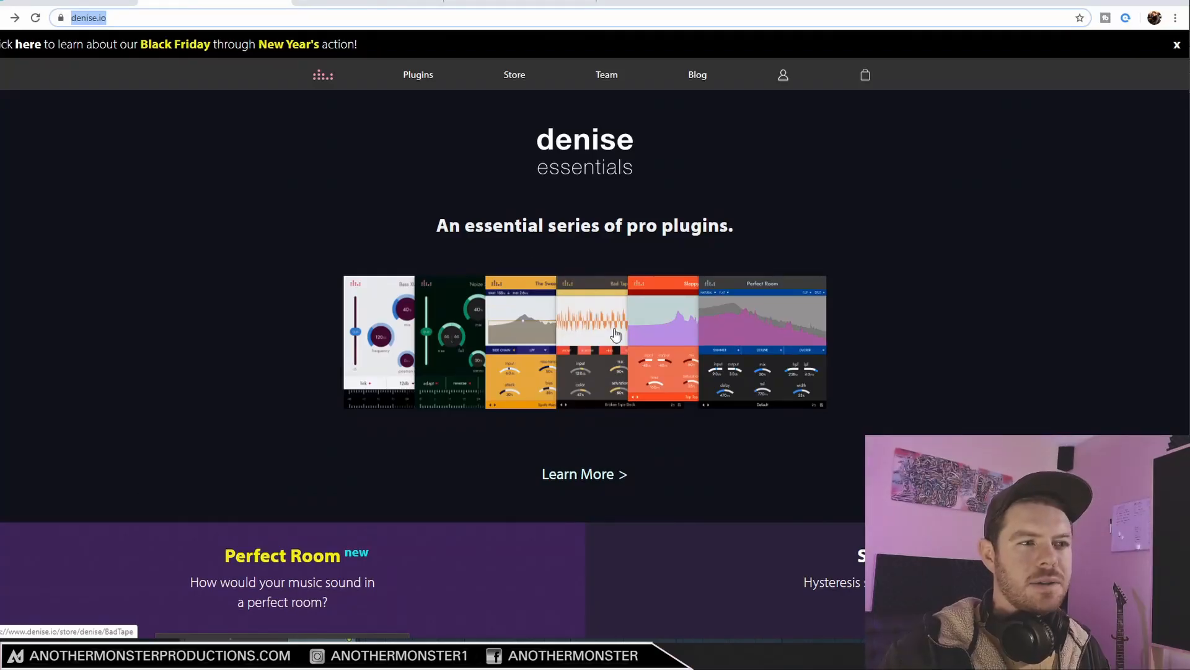
# Switch to the browser, view the Bad Tape page on denise.io and open the plugin's Plugin Boutique product page.
pyautogui.click(616, 335)
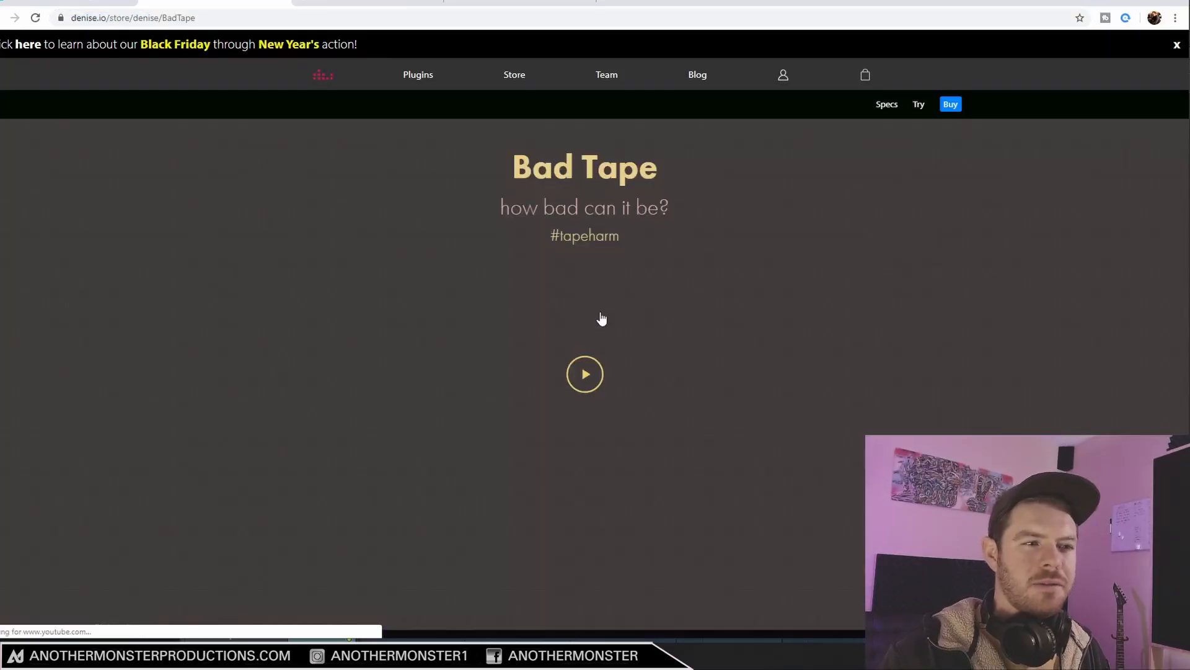
pyautogui.scroll(-2, 332, 318)
pyautogui.scroll(2, 332, 318)
pyautogui.click(950, 104)
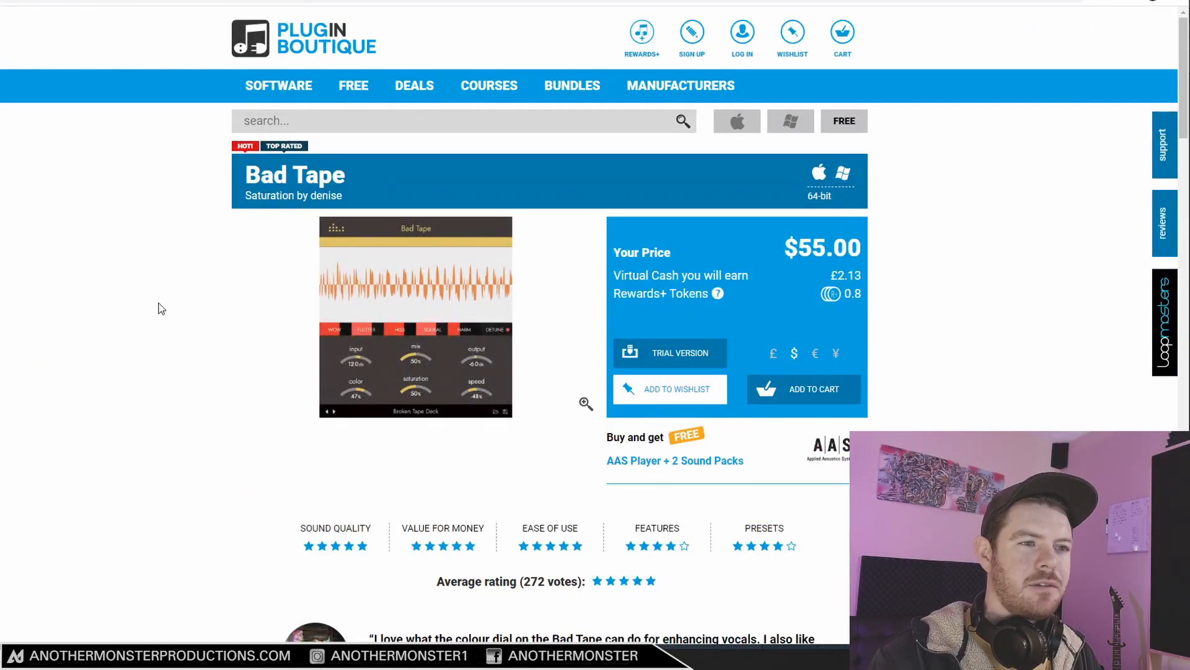
pyautogui.moveTo(348, 348)
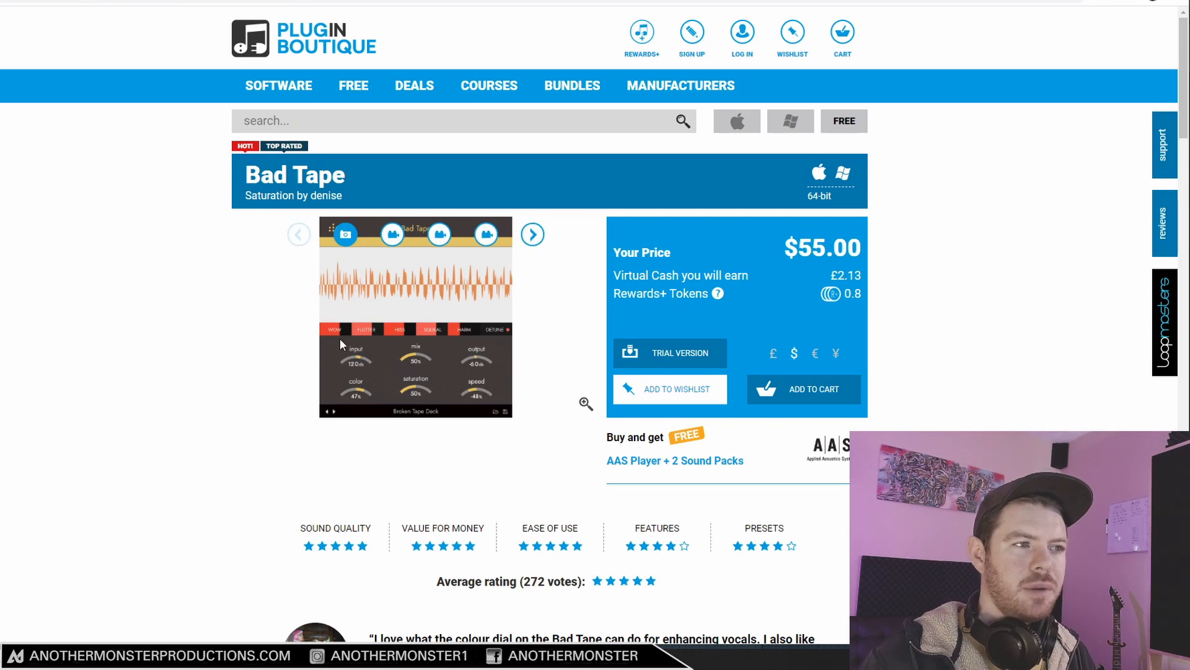